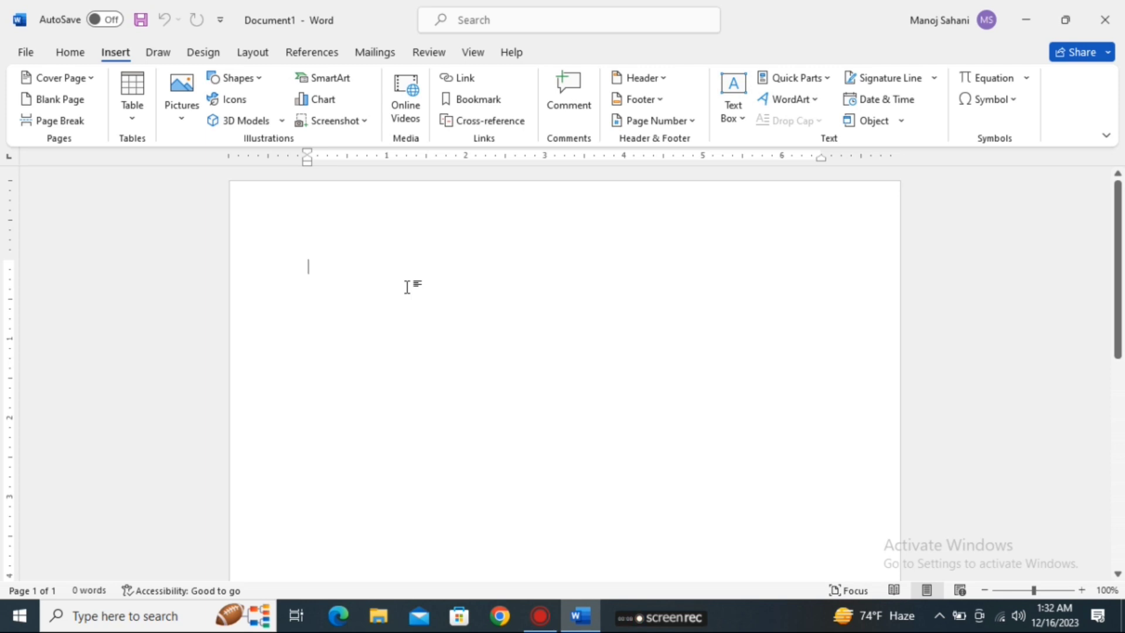
{"action": "left_click", "coordinate": [13, 53]}
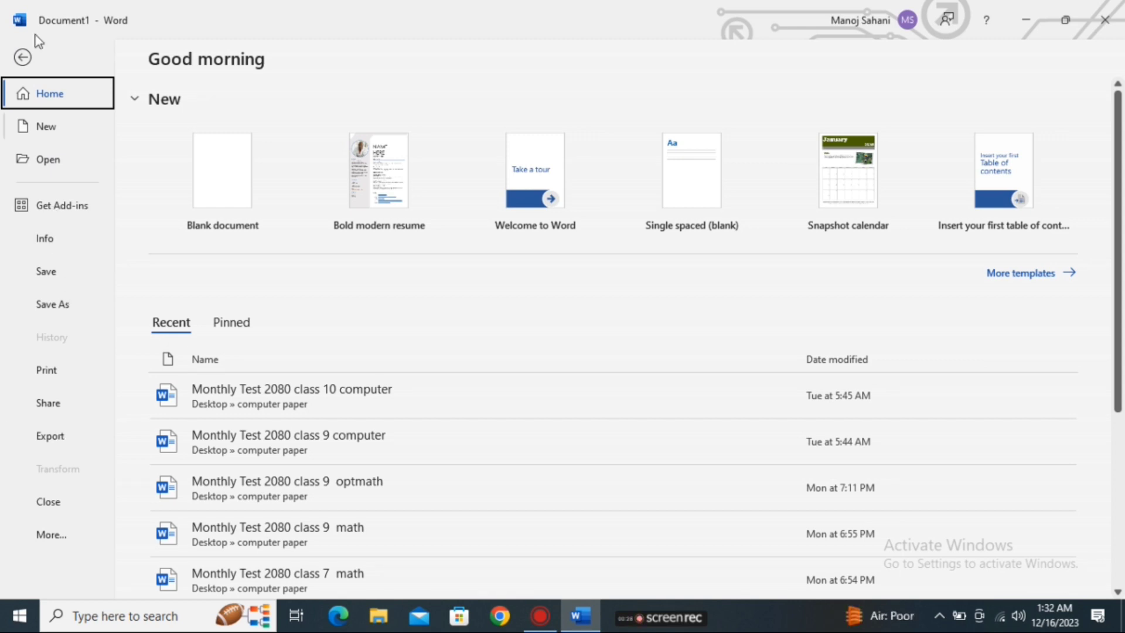
{"action": "left_click", "coordinate": [22, 58]}
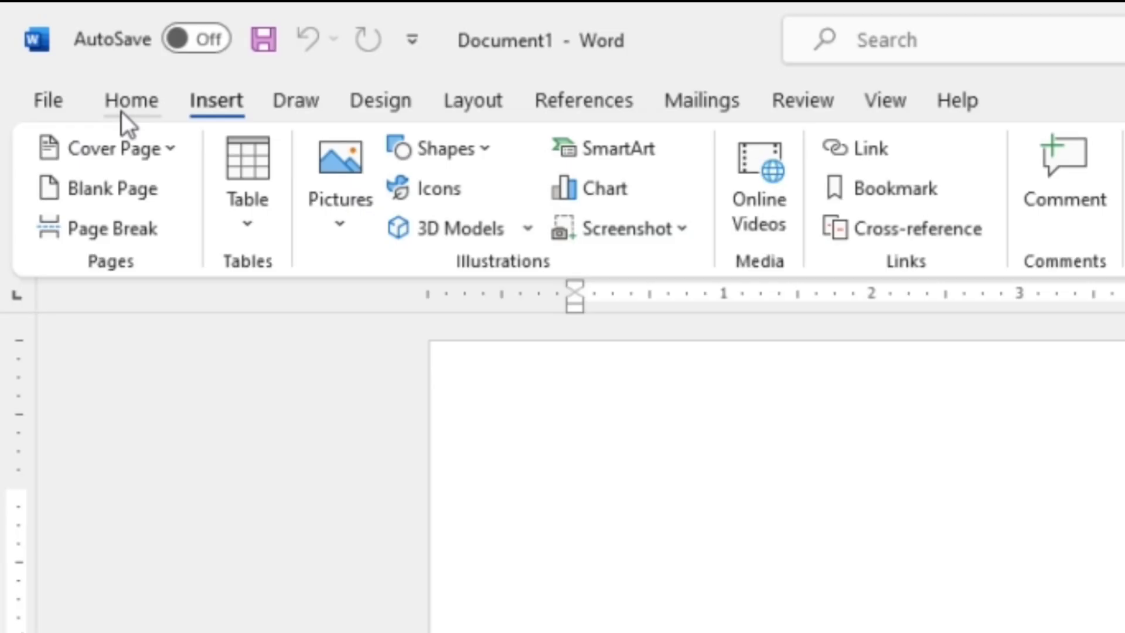
{"action": "left_click", "coordinate": [53, 47]}
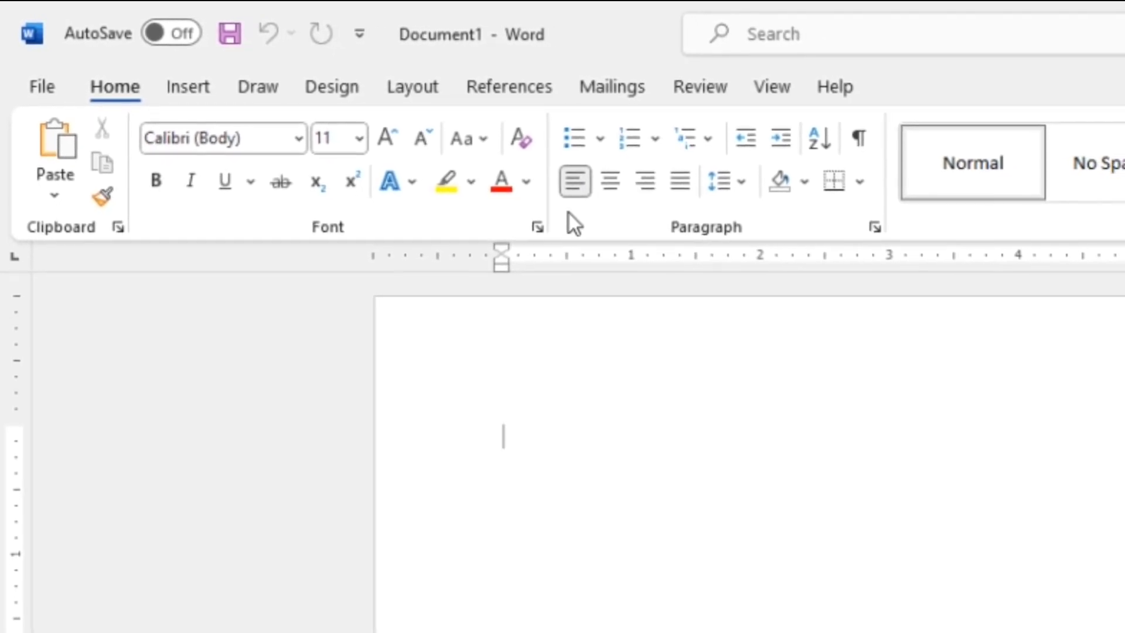
Fill the blank page with sample paragraphs using =rand() and paste a copy of them, from the second line onward, below the text.
{"action": "left_click", "coordinate": [163, 93]}
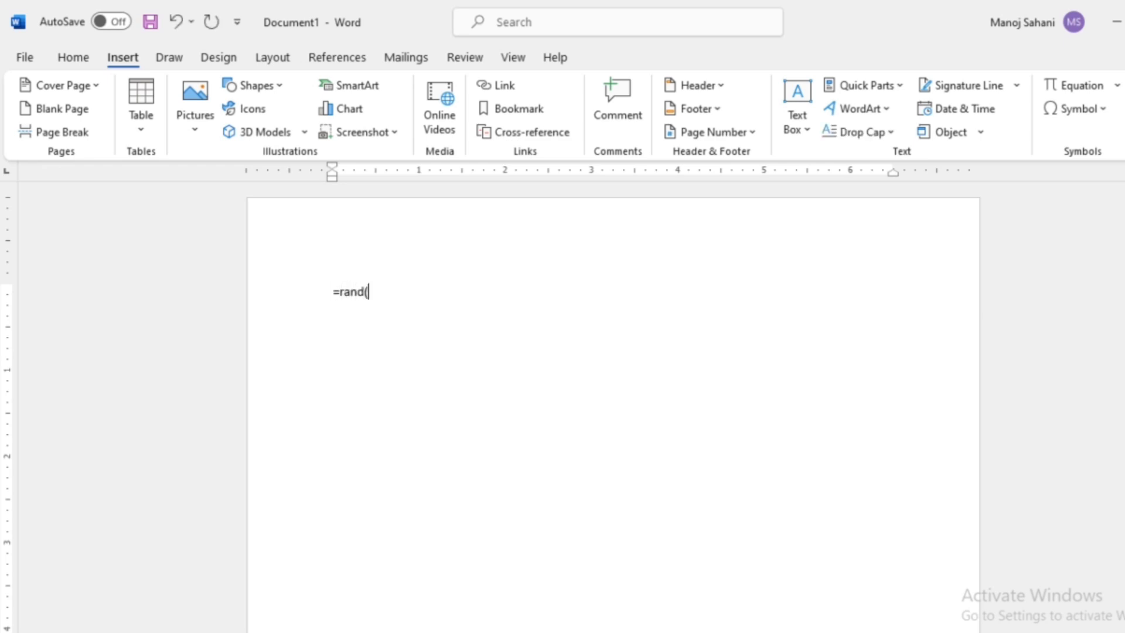
{"action": "key", "text": "Return"}
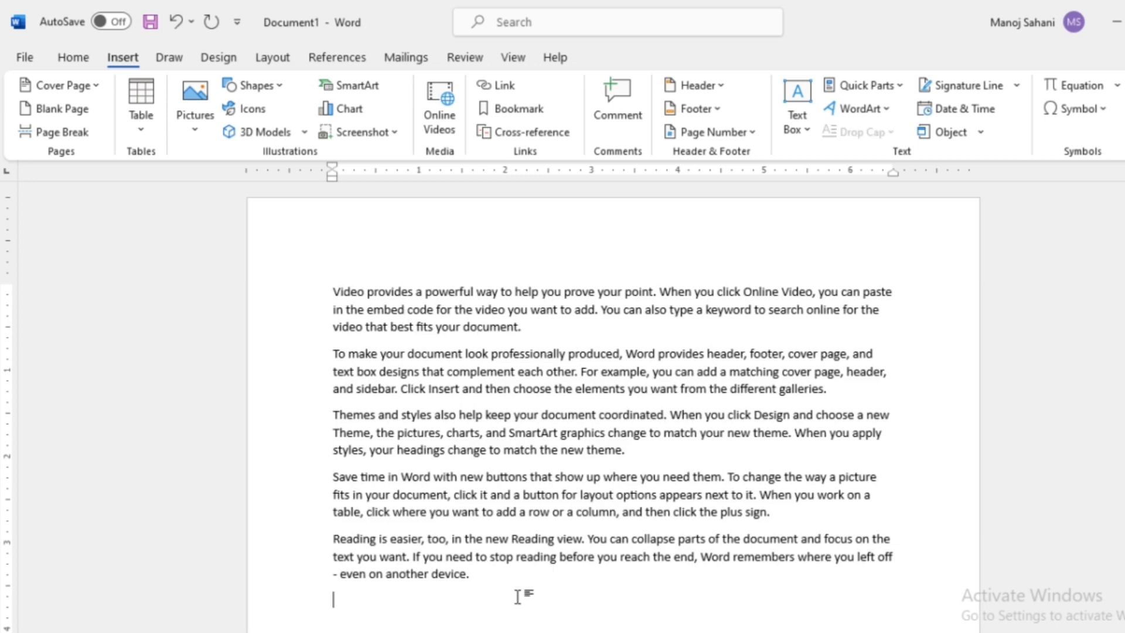
{"action": "left_click_drag", "start_coordinate": [517, 596], "coordinate": [328, 311]}
{"action": "key", "text": "ctrl+c"}
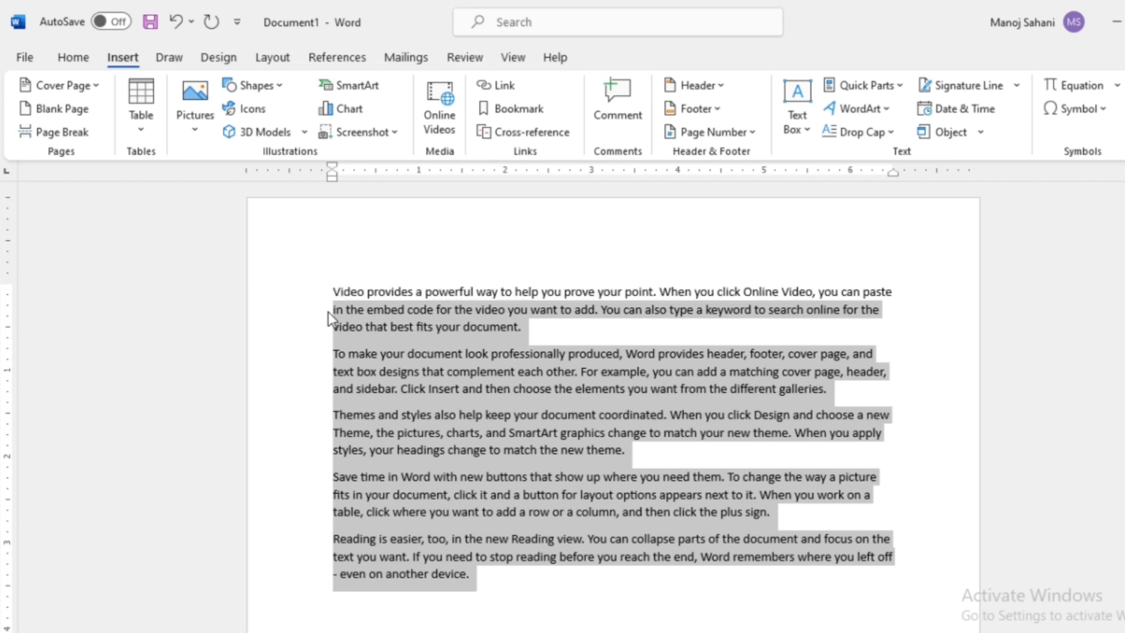
{"action": "left_click", "coordinate": [494, 599]}
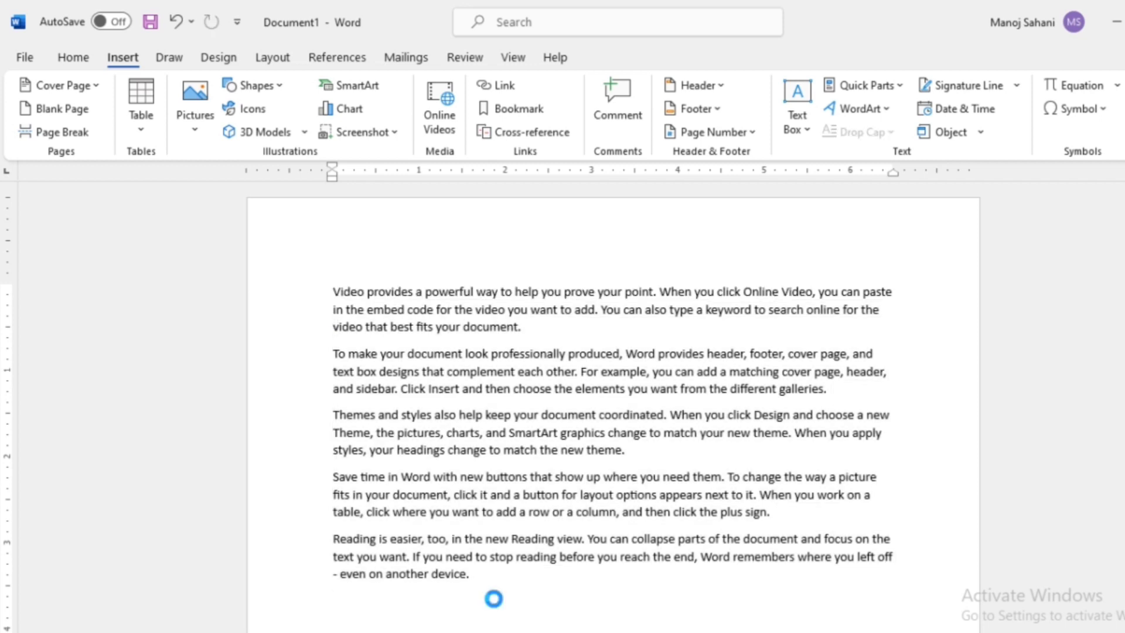
{"action": "key", "text": "ctrl+v"}
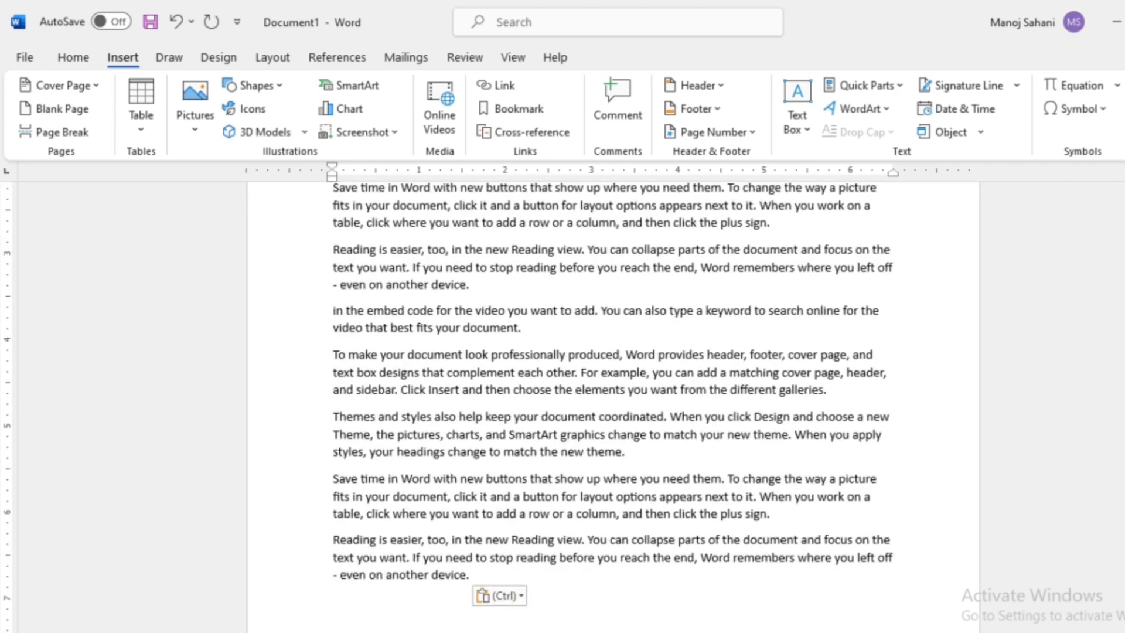
{"action": "scroll", "coordinate": [612, 398], "scroll_direction": "down", "scroll_amount": 4}
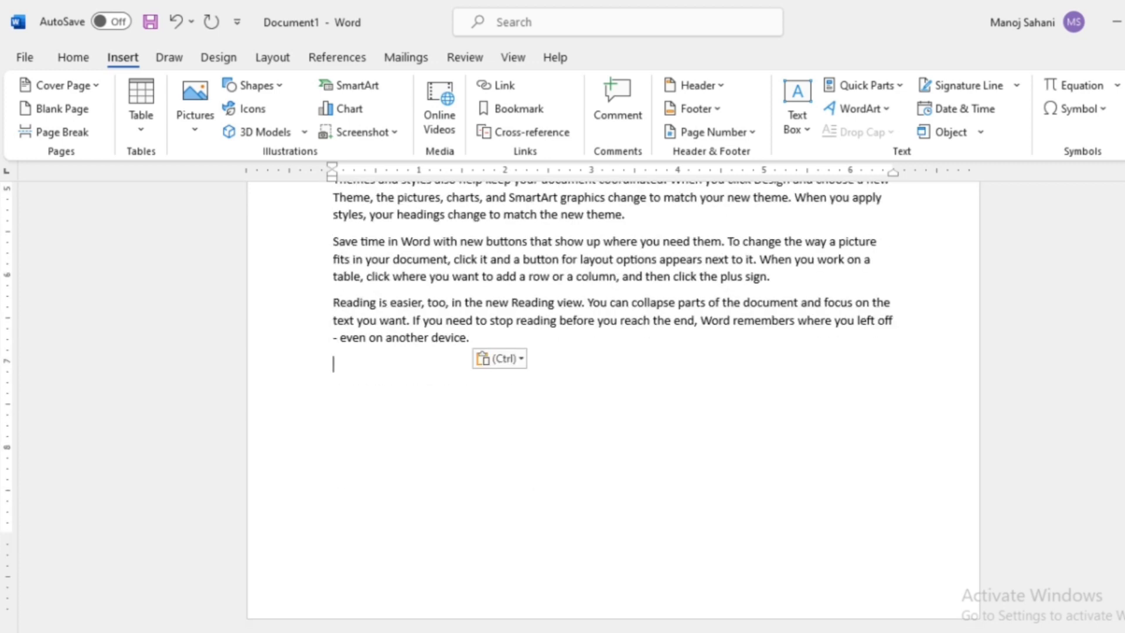
{"action": "scroll", "coordinate": [612, 398], "scroll_direction": "up", "scroll_amount": 9}
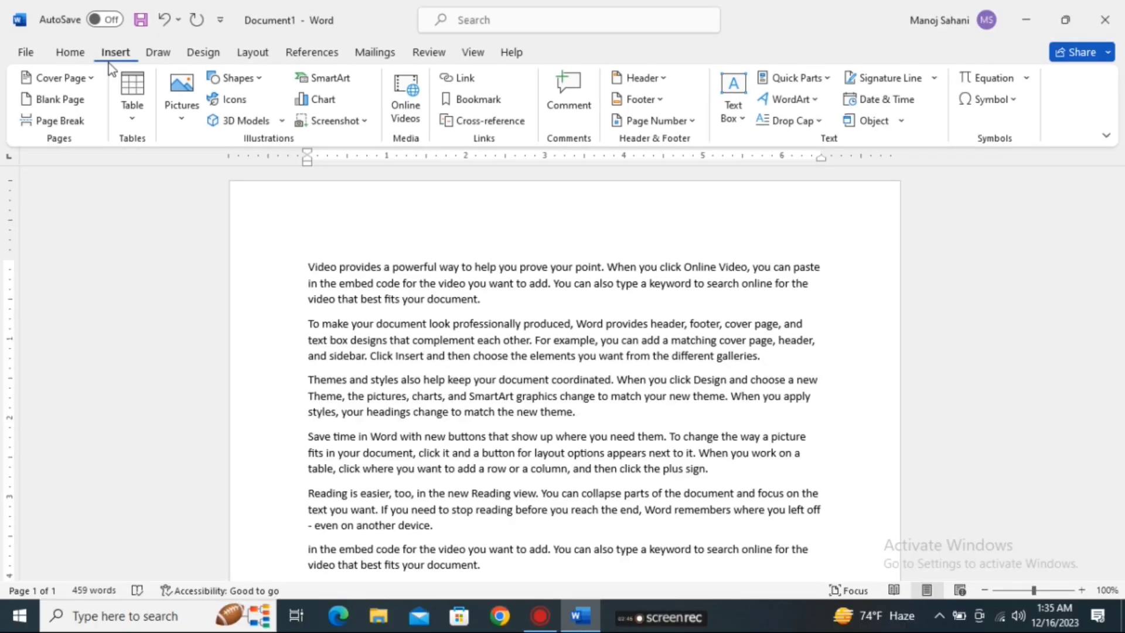
Insert the built-in Ion (Dark) cover page in front of the sample text.
{"action": "left_click", "coordinate": [67, 84]}
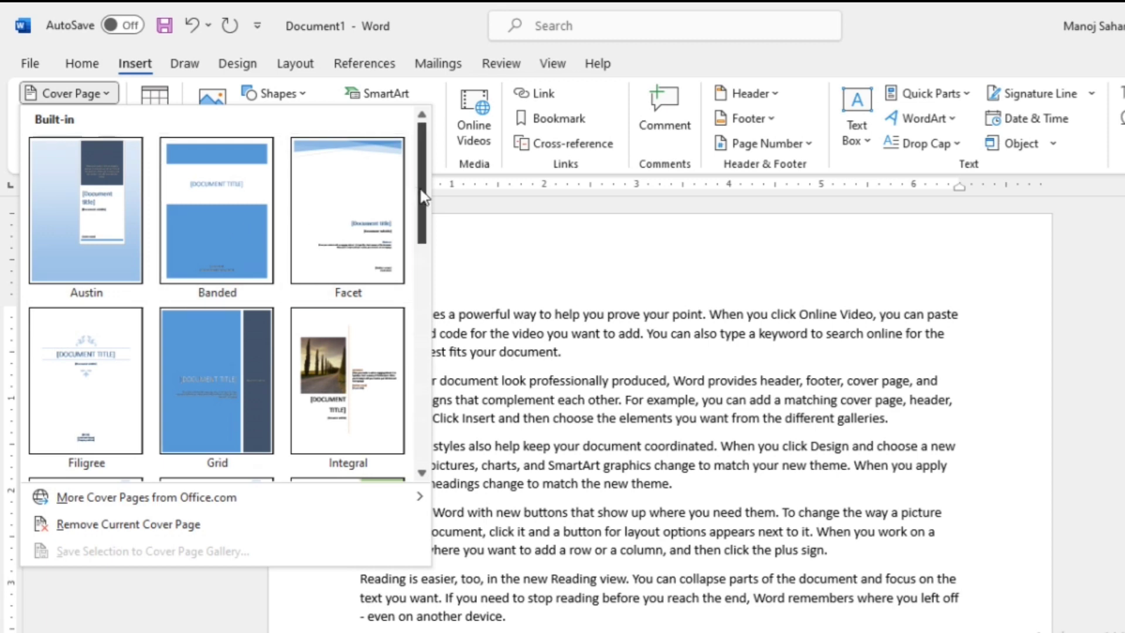
{"action": "mouse_move", "coordinate": [426, 196]}
{"action": "left_mouse_down"}
{"action": "mouse_move", "coordinate": [426, 304]}
{"action": "mouse_move", "coordinate": [429, 187]}
{"action": "left_mouse_up"}
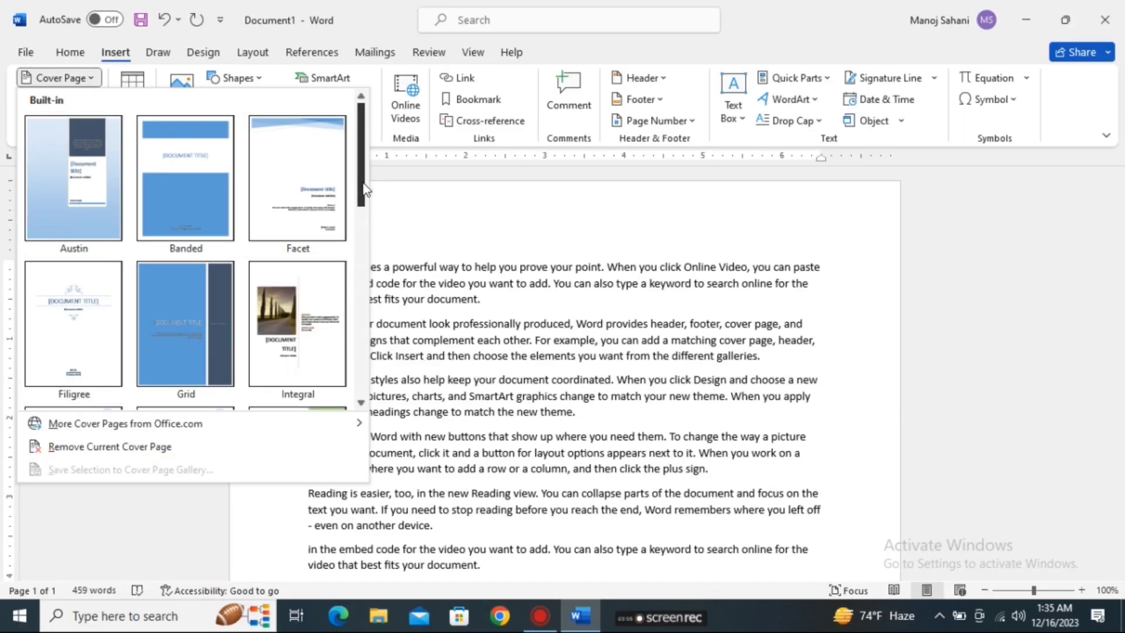
{"action": "left_click_drag", "start_coordinate": [363, 188], "coordinate": [356, 272]}
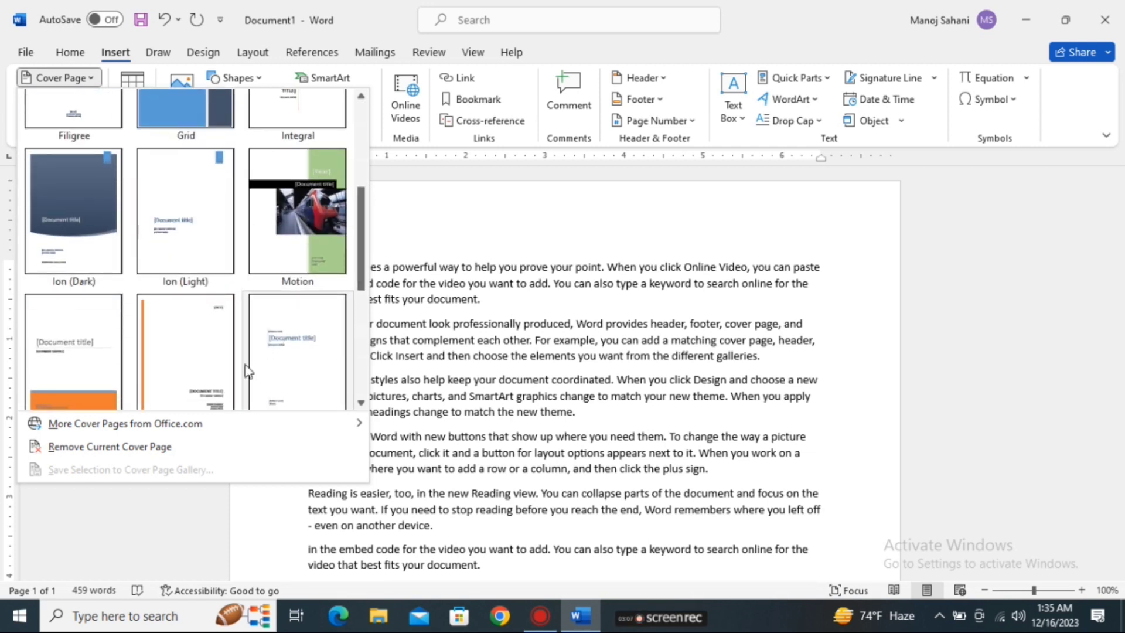
{"action": "scroll", "coordinate": [246, 370], "scroll_direction": "up", "scroll_amount": 3}
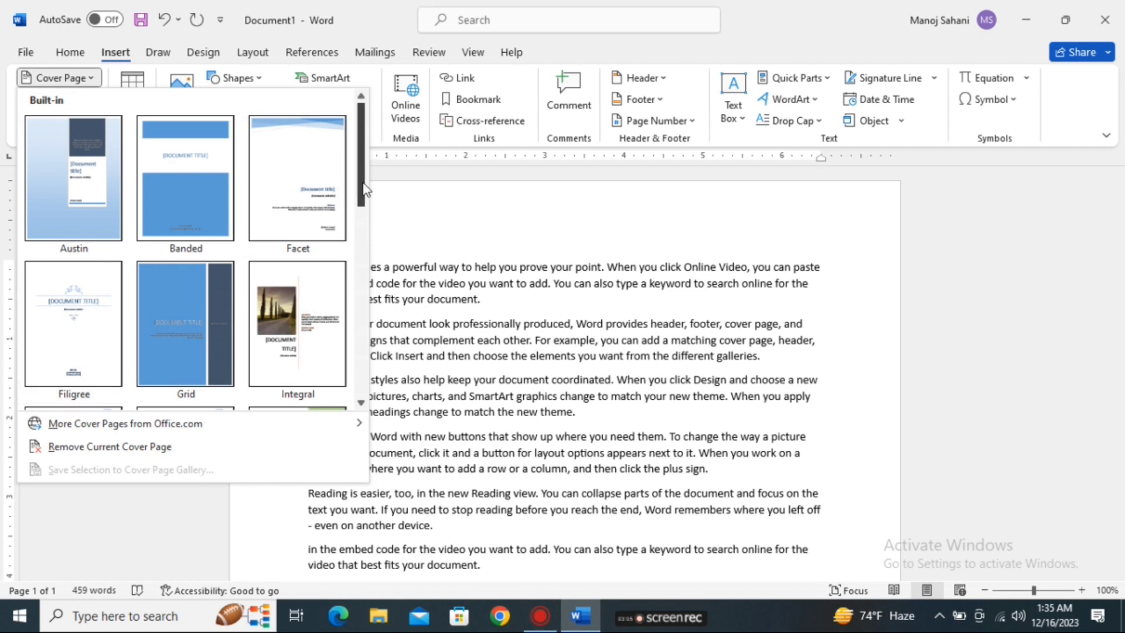
{"action": "left_click_drag", "start_coordinate": [363, 189], "coordinate": [356, 272]}
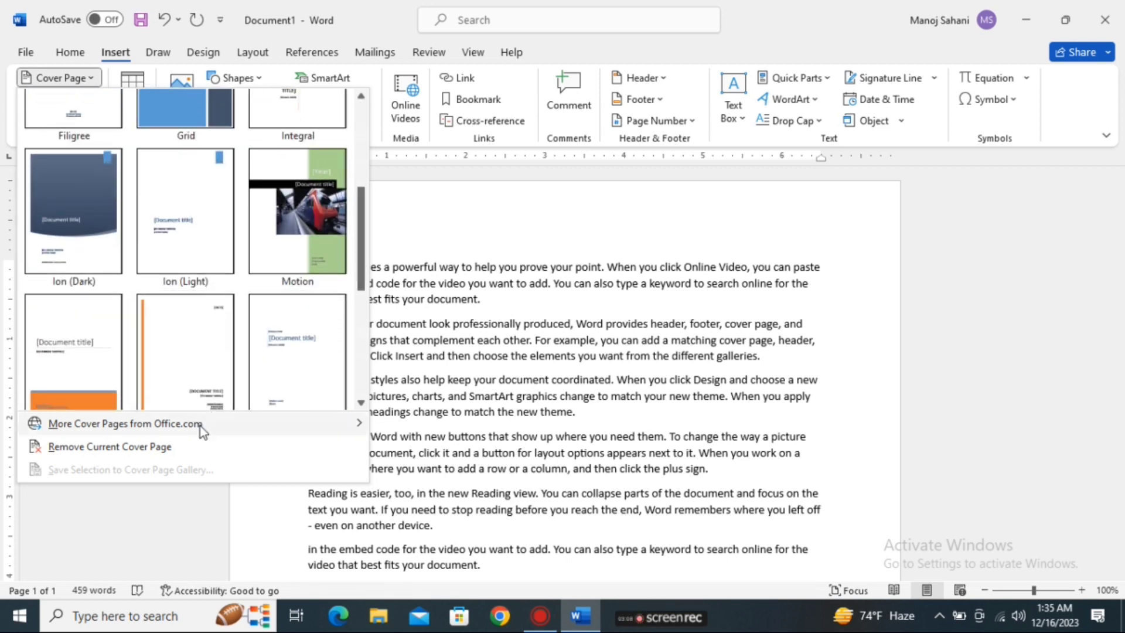
{"action": "mouse_move", "coordinate": [200, 426]}
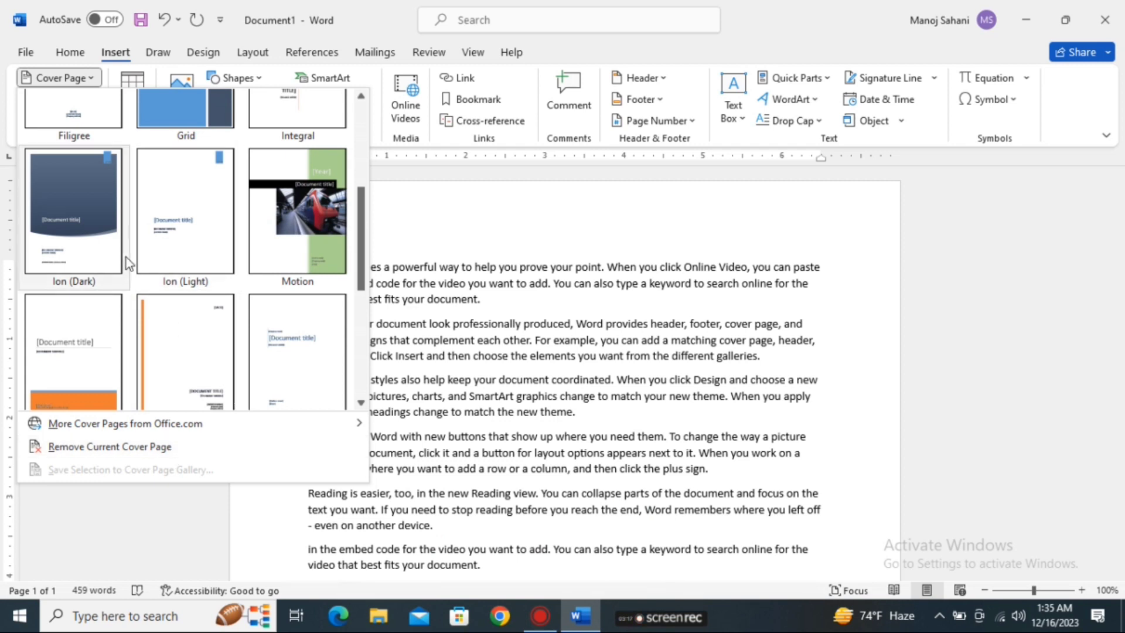
{"action": "mouse_move", "coordinate": [362, 249]}
{"action": "left_mouse_down"}
{"action": "mouse_move", "coordinate": [364, 145]}
{"action": "mouse_move", "coordinate": [361, 253]}
{"action": "left_mouse_up"}
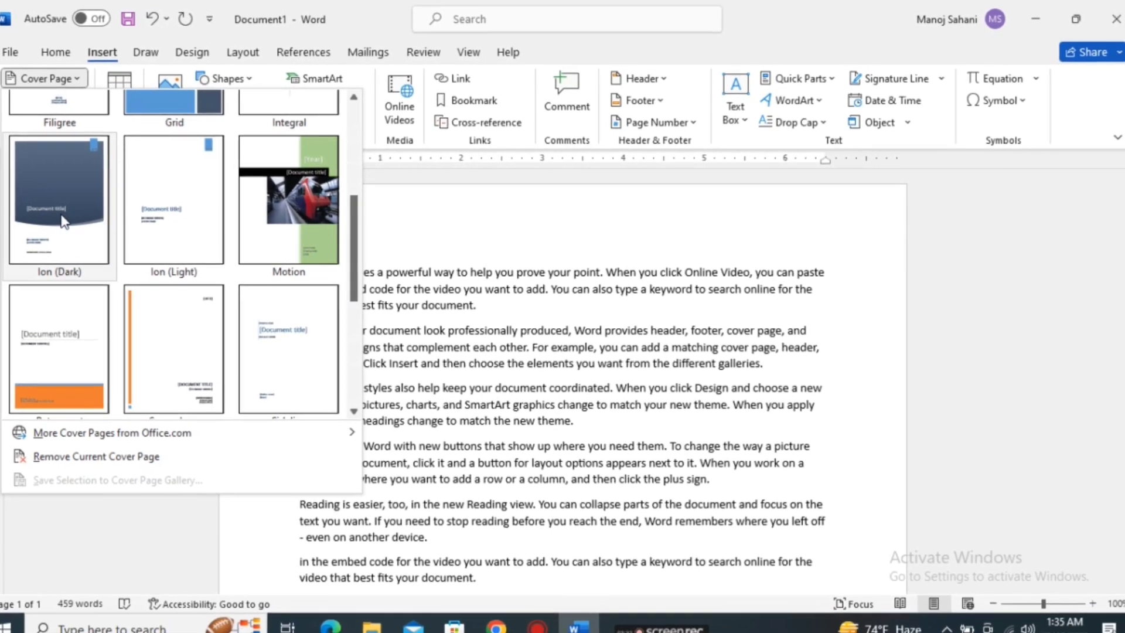
{"action": "left_click", "coordinate": [74, 206]}
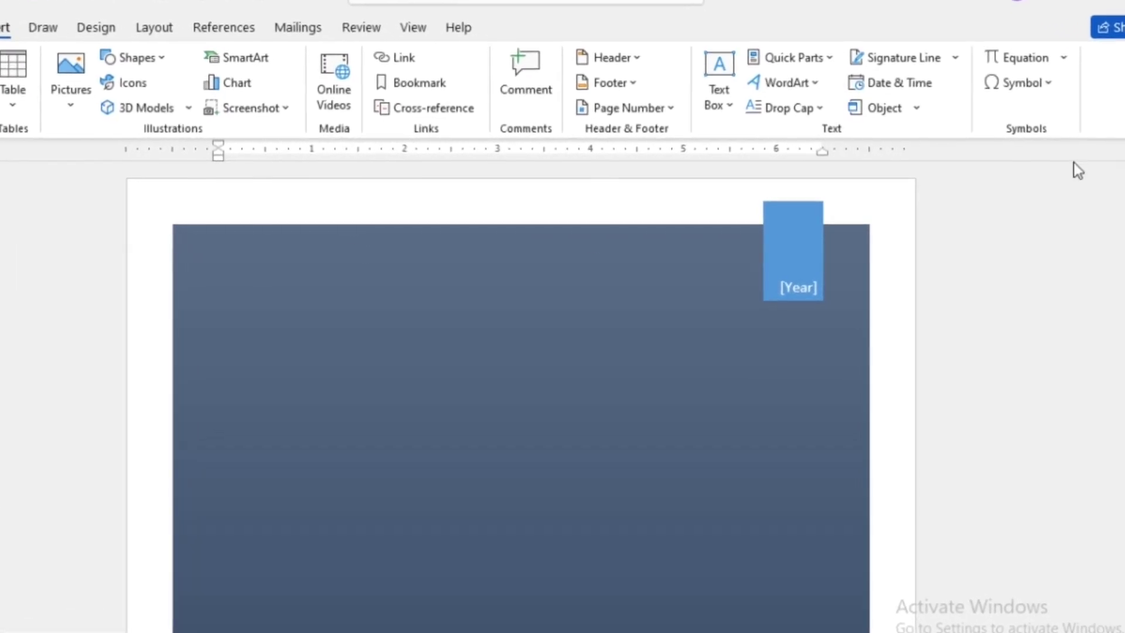
Set the year on the cover page to 2023.
{"action": "scroll", "coordinate": [516, 410], "scroll_direction": "down", "scroll_amount": 3}
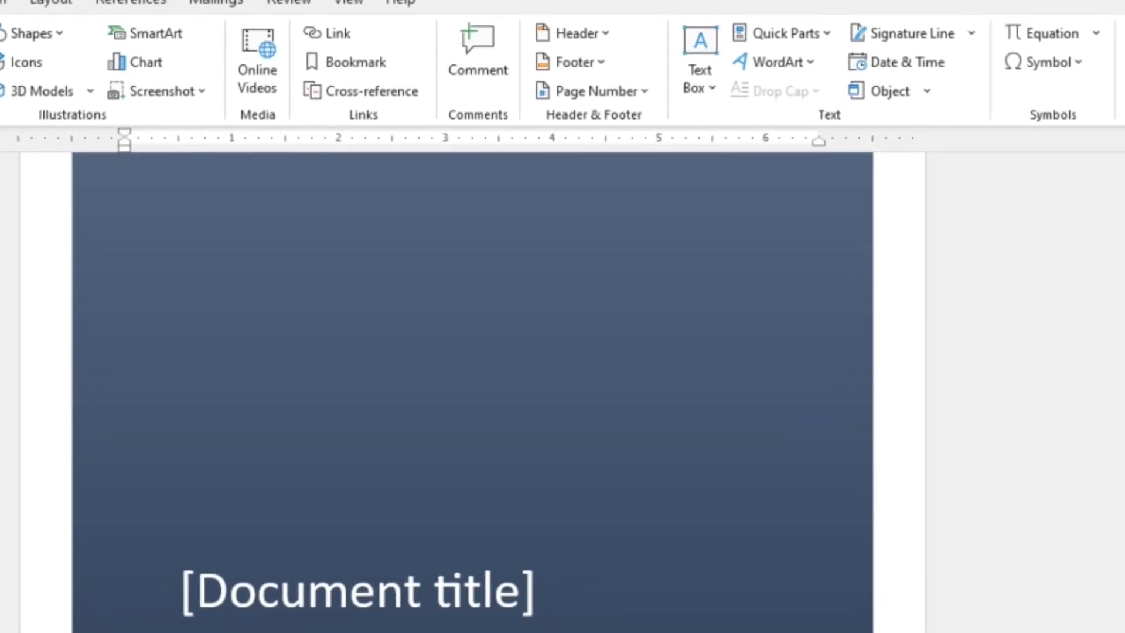
{"action": "scroll", "coordinate": [473, 392], "scroll_direction": "down", "scroll_amount": 10}
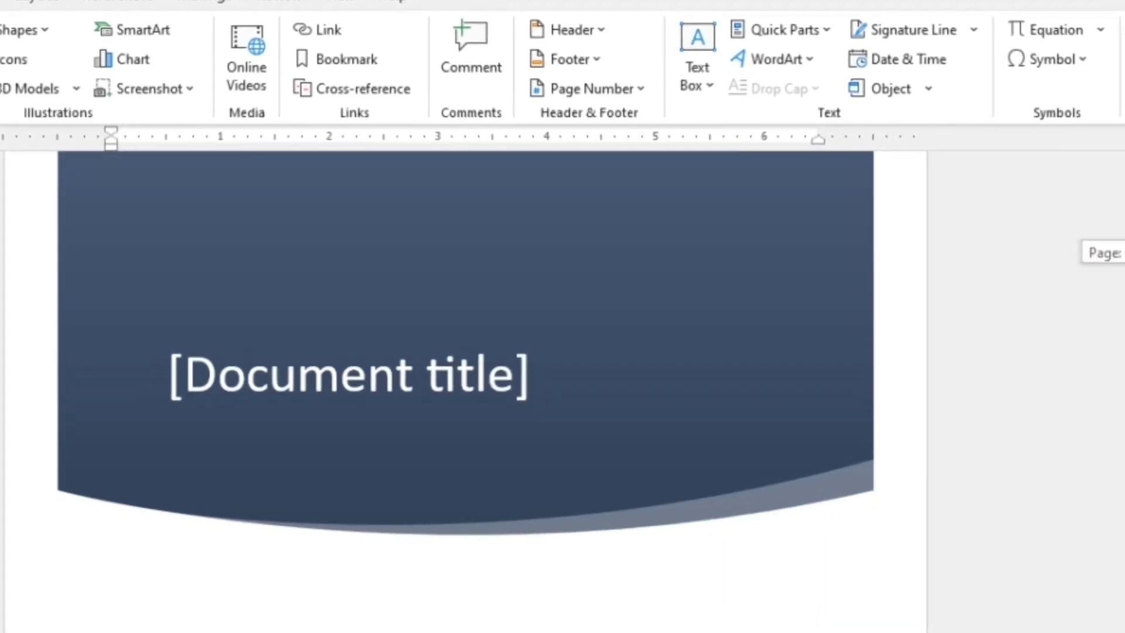
{"action": "scroll", "coordinate": [466, 387], "scroll_direction": "down", "scroll_amount": 2}
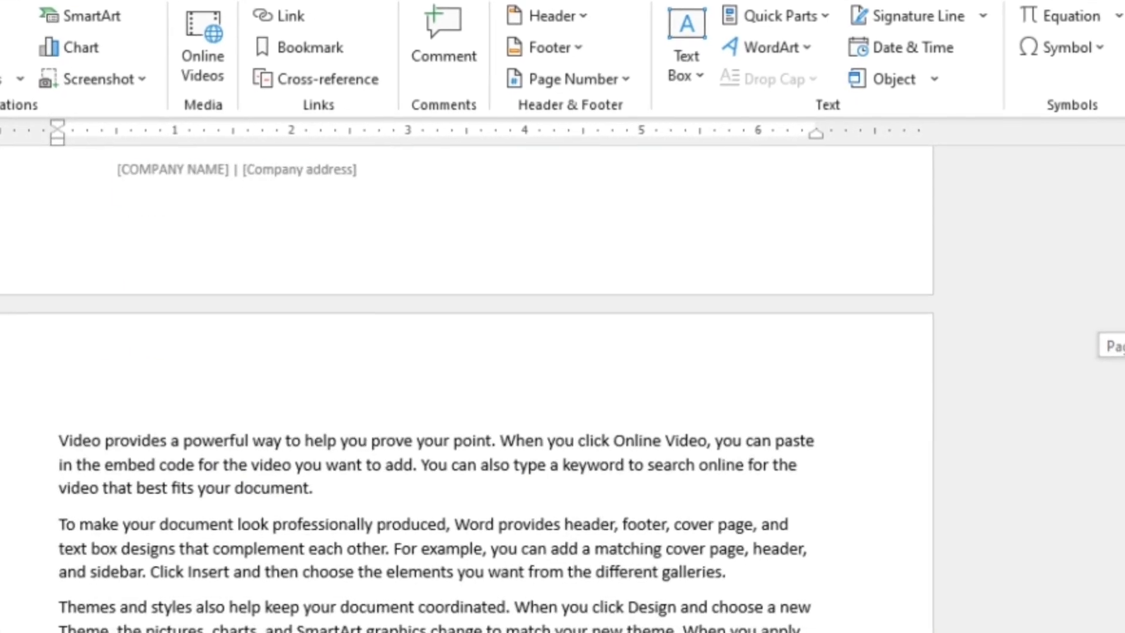
{"action": "scroll", "coordinate": [466, 386], "scroll_direction": "up", "scroll_amount": 15}
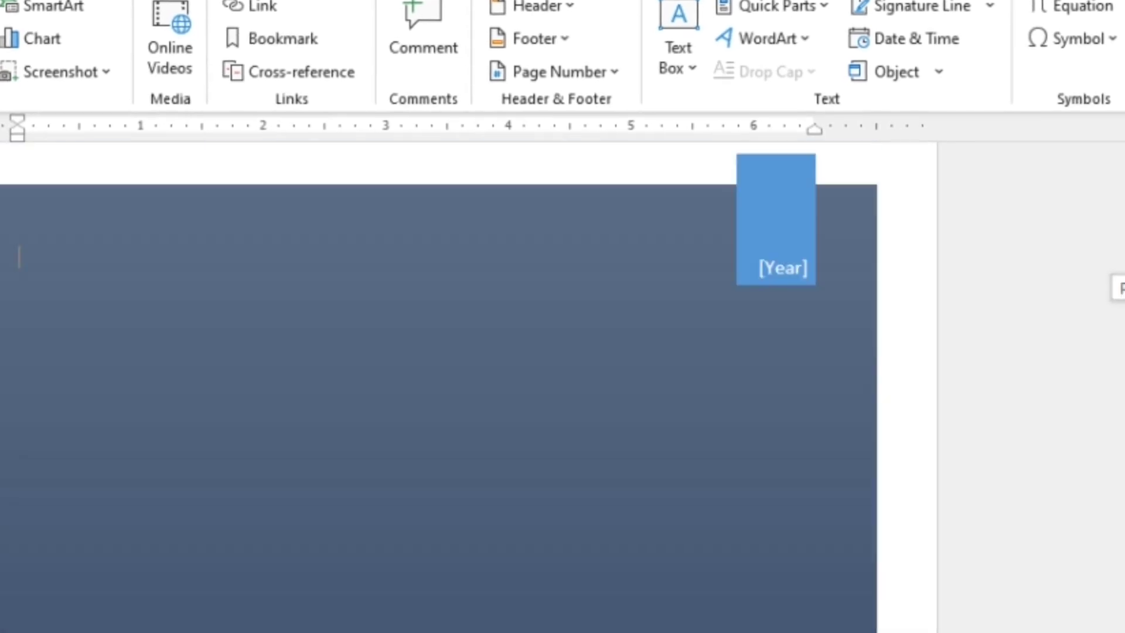
{"action": "scroll", "coordinate": [469, 381], "scroll_direction": "up", "scroll_amount": 1}
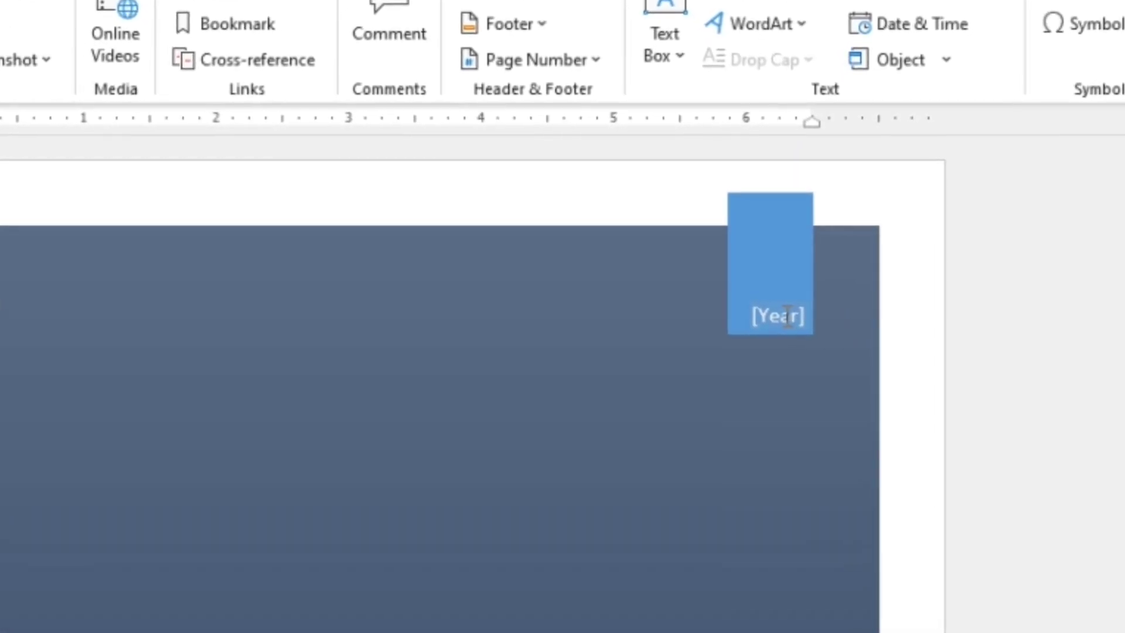
{"action": "left_click", "coordinate": [788, 316]}
{"action": "type", "text": "2"}
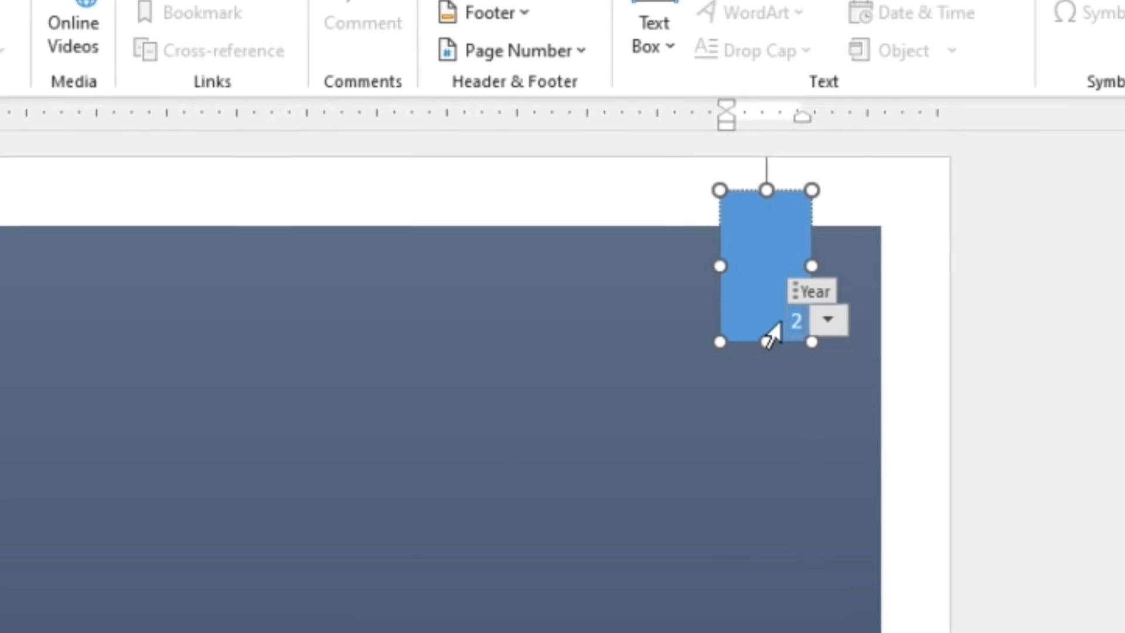
{"action": "type", "text": "02"}
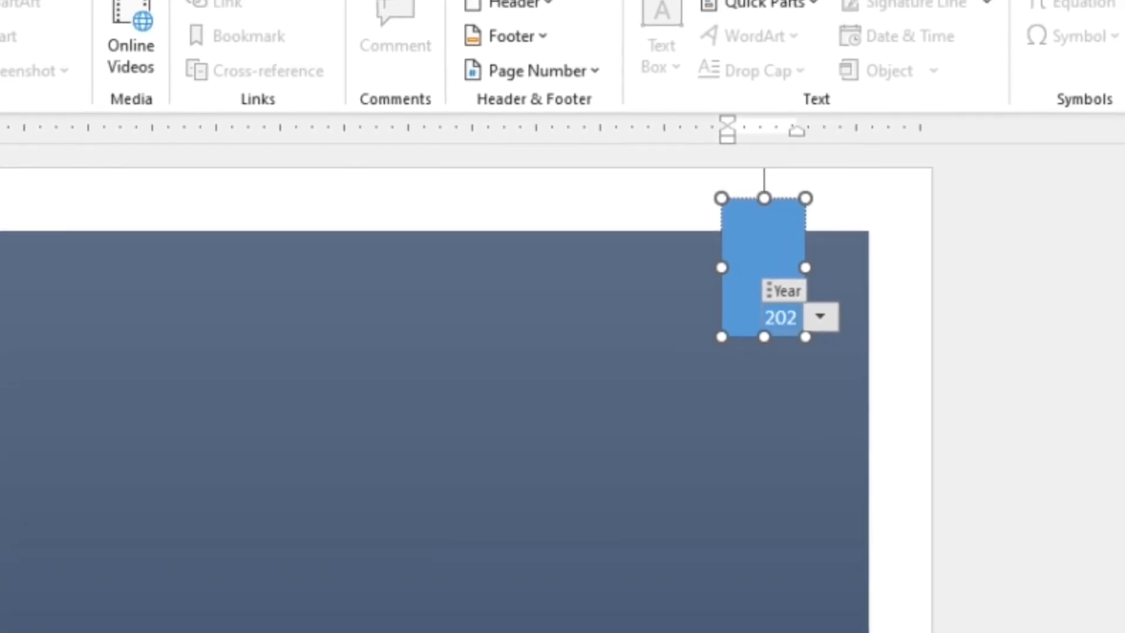
{"action": "type", "text": "3"}
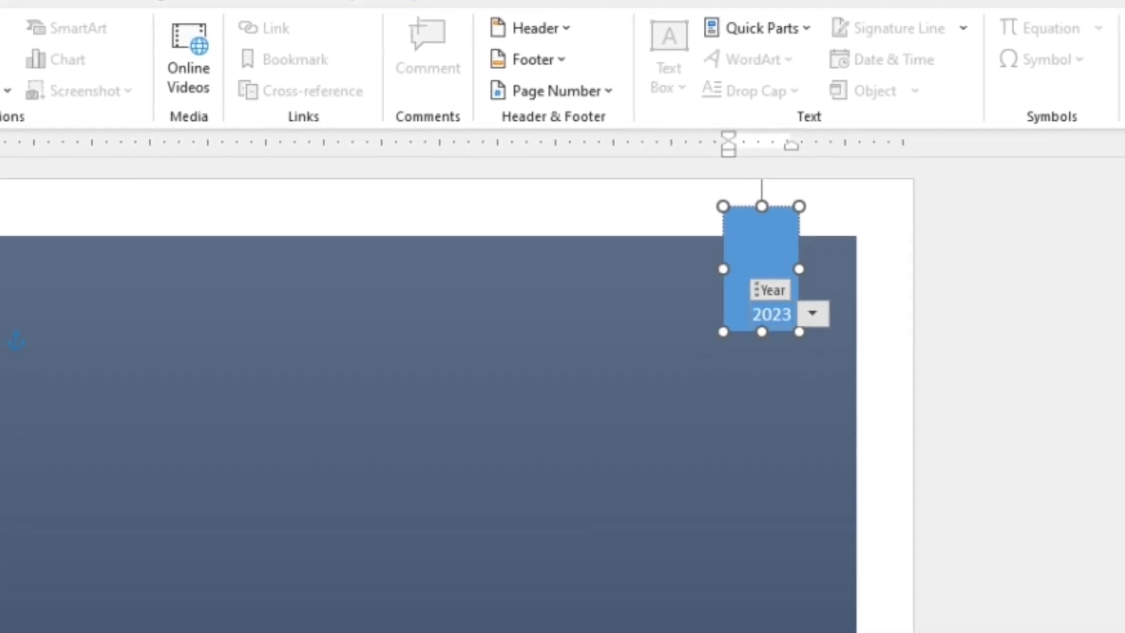
Replace the document title placeholder on the cover page with "MS-word Tutorial".
{"action": "scroll", "coordinate": [428, 410], "scroll_direction": "down", "scroll_amount": 5}
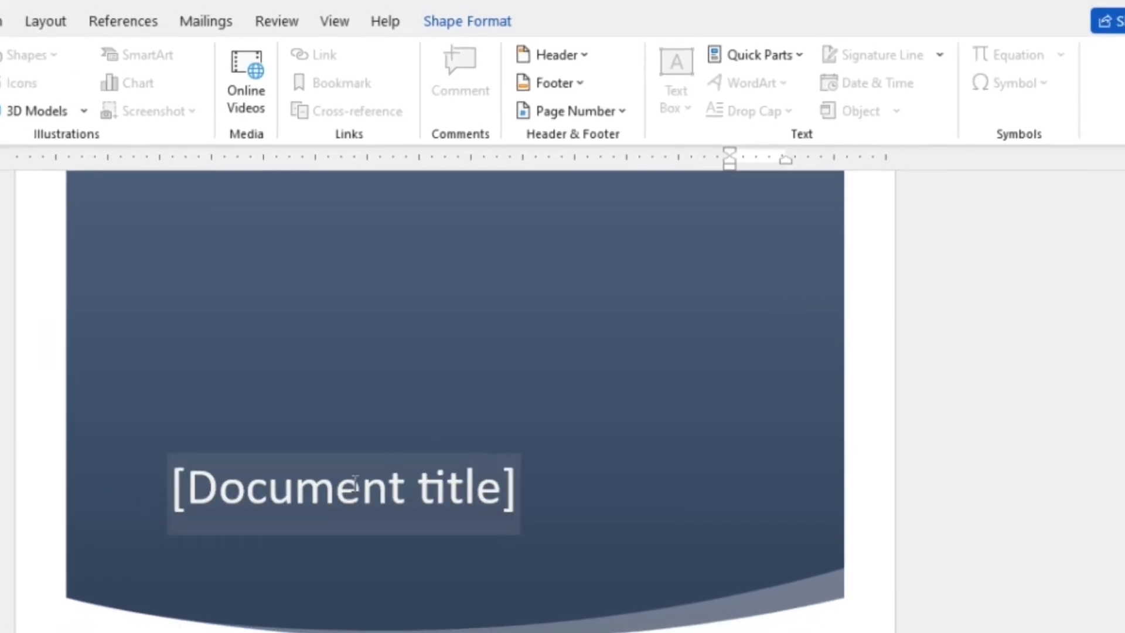
{"action": "left_click", "coordinate": [354, 485]}
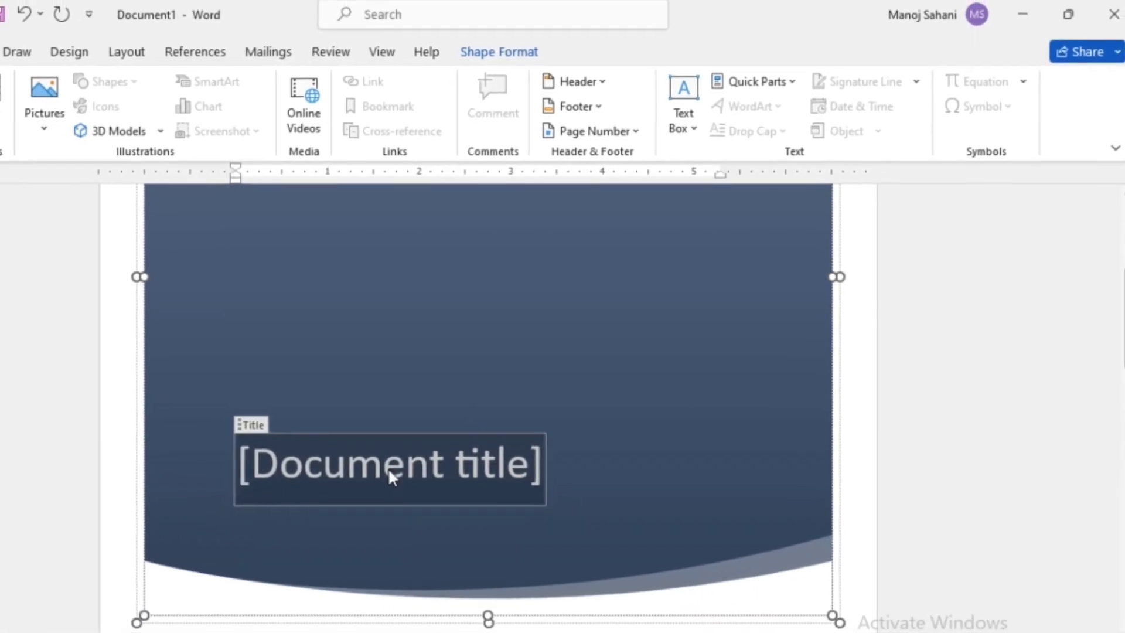
{"action": "type", "text": "Ms"}
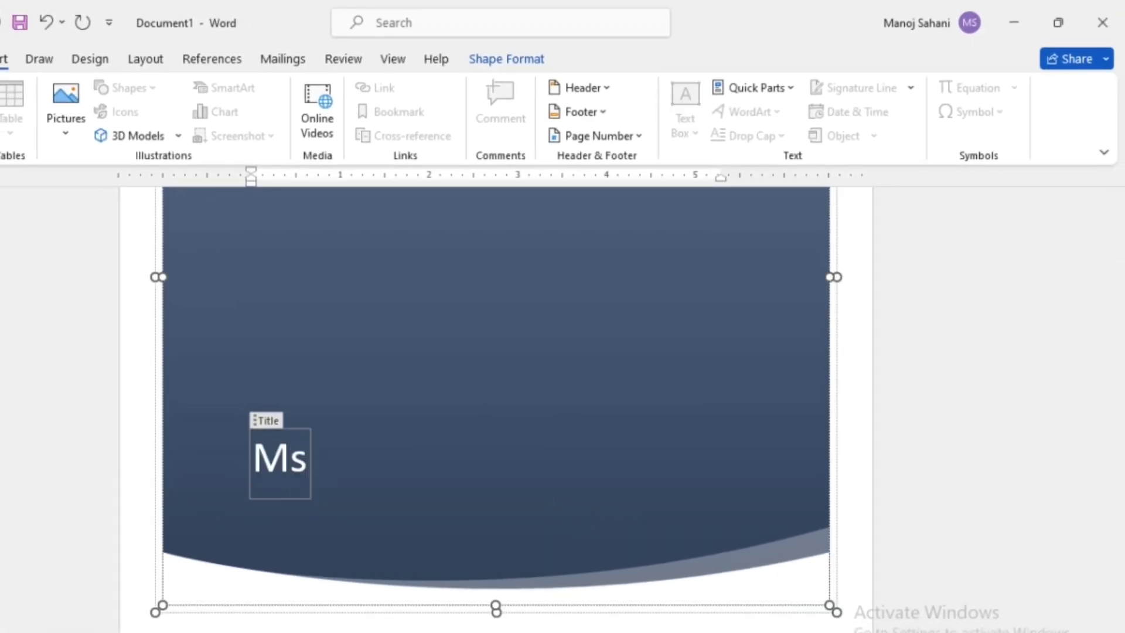
{"action": "key", "text": "BackSpace"}
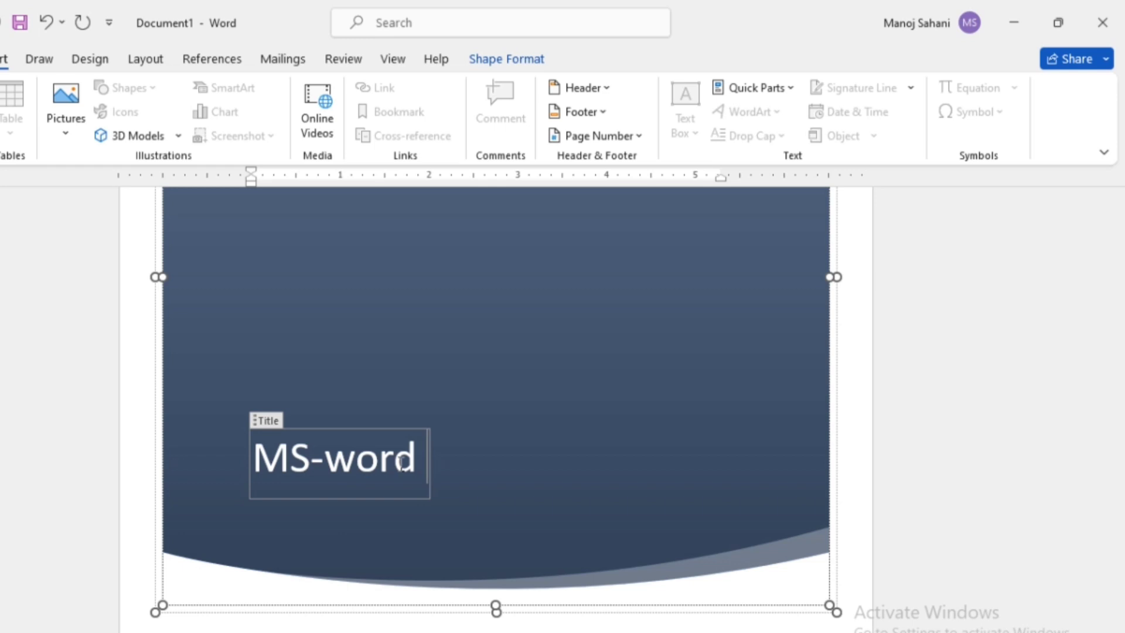
{"action": "type", "text": "S-word T"}
{"action": "type", "text": "utorial"}
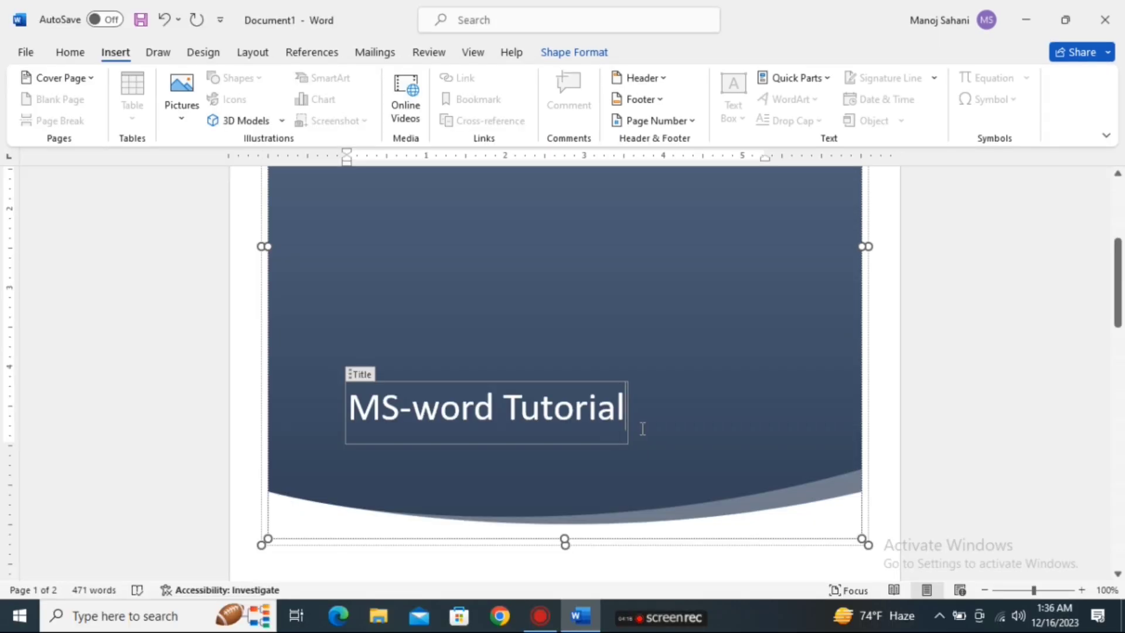
Replace the document subtitle placeholder on the cover page with "MS WORD".
{"action": "left_click_drag", "start_coordinate": [1121, 284], "coordinate": [1121, 226]}
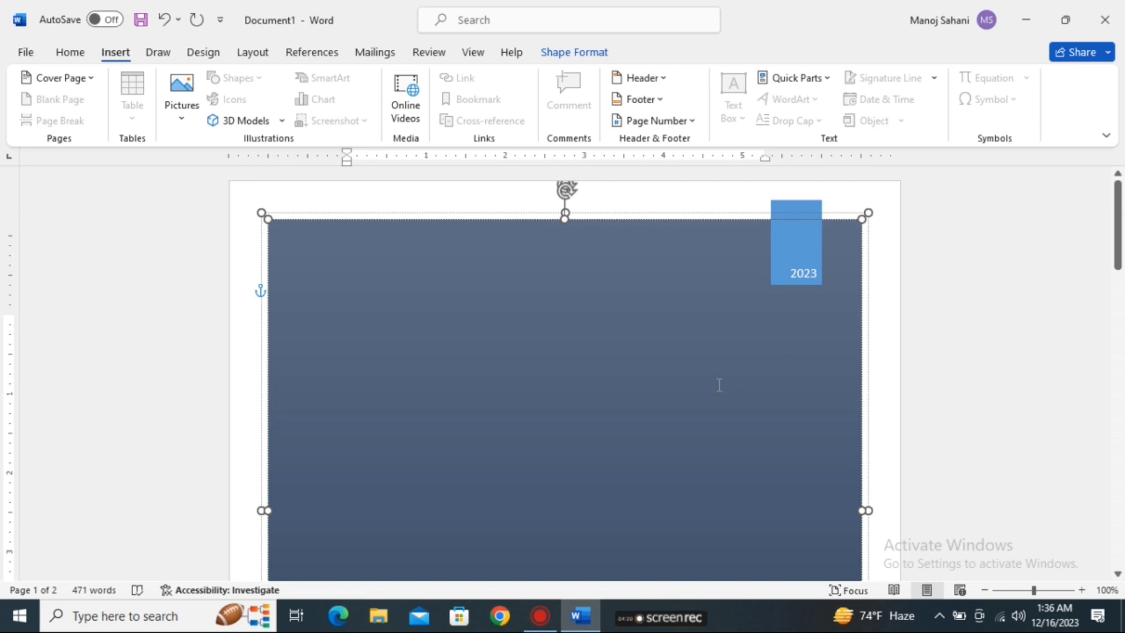
{"action": "scroll", "coordinate": [719, 385], "scroll_direction": "down", "scroll_amount": 3}
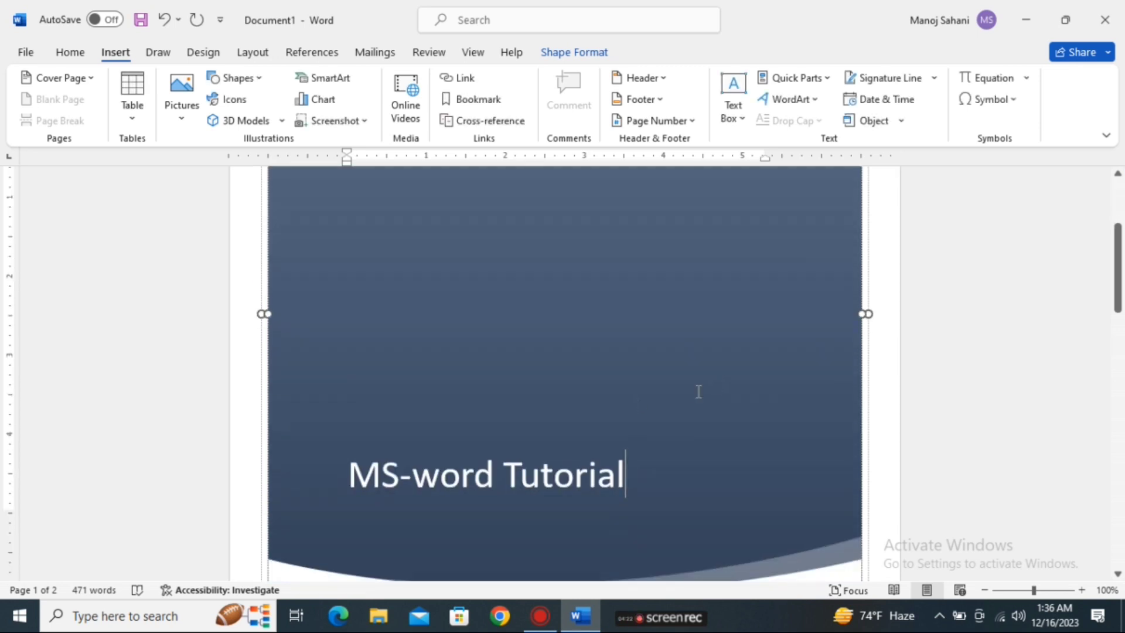
{"action": "left_click_drag", "start_coordinate": [1118, 303], "coordinate": [1119, 339]}
{"action": "left_click", "coordinate": [431, 519]}
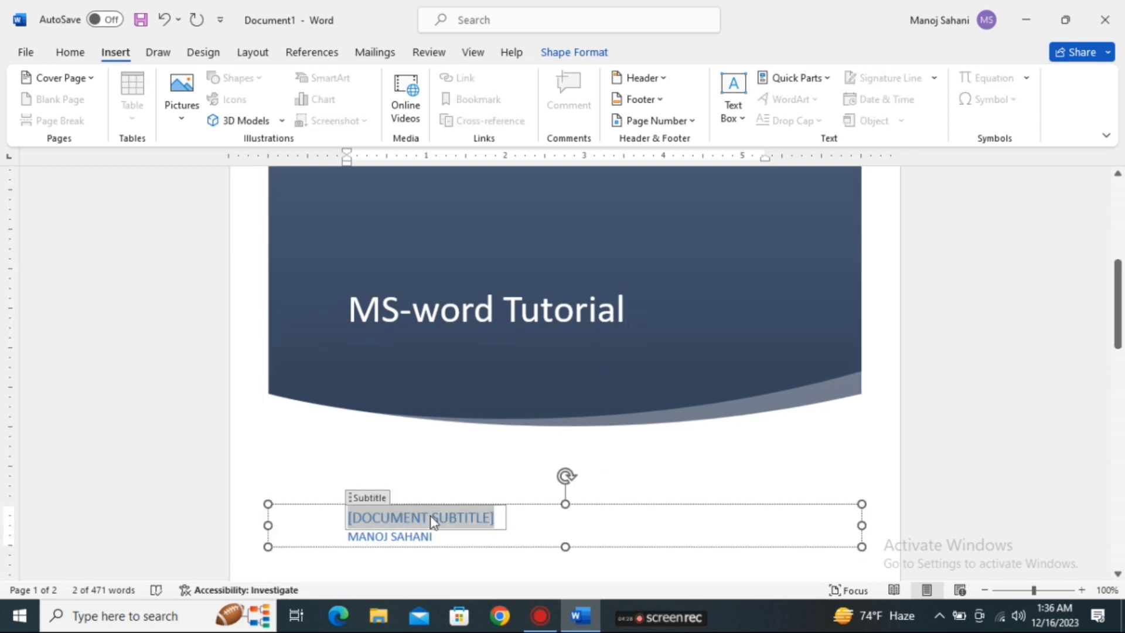
{"action": "type", "text": "MS WORD"}
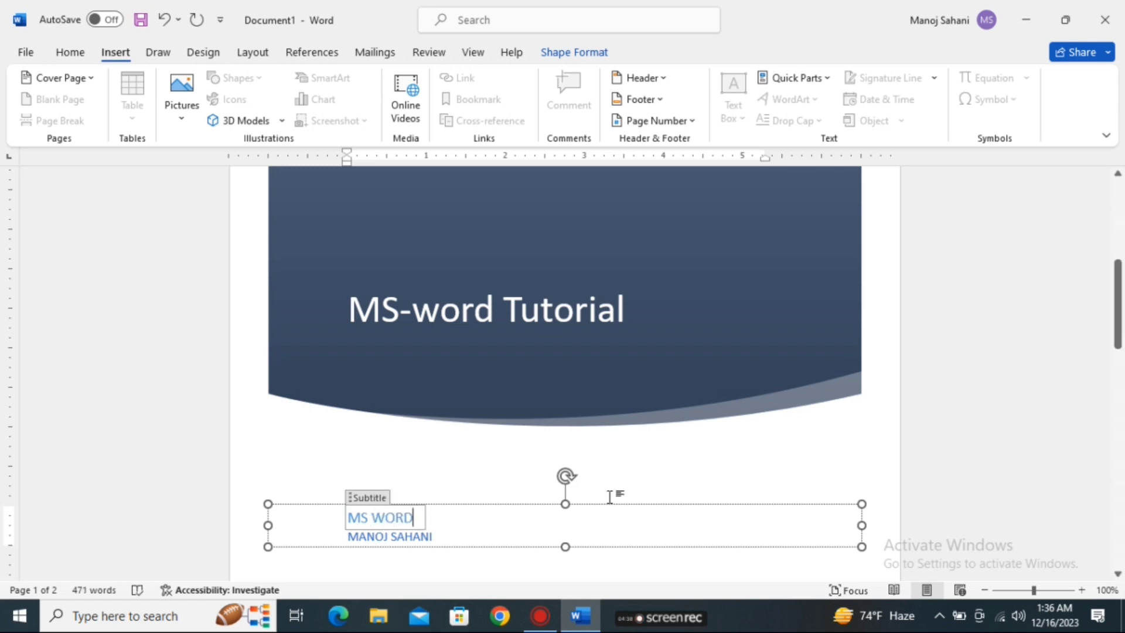
Zoom out to 69% and look over the completed cover page, including its year, title and subtitle areas.
{"action": "left_click_drag", "start_coordinate": [1119, 305], "coordinate": [1118, 176]}
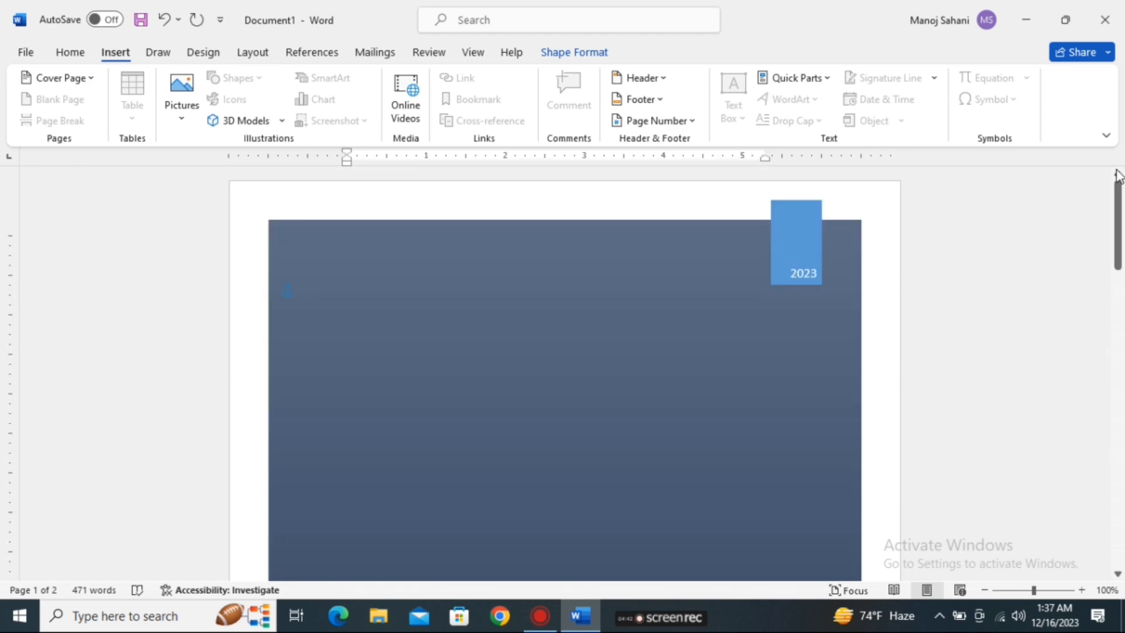
{"action": "left_click_drag", "start_coordinate": [1036, 592], "coordinate": [1021, 593]}
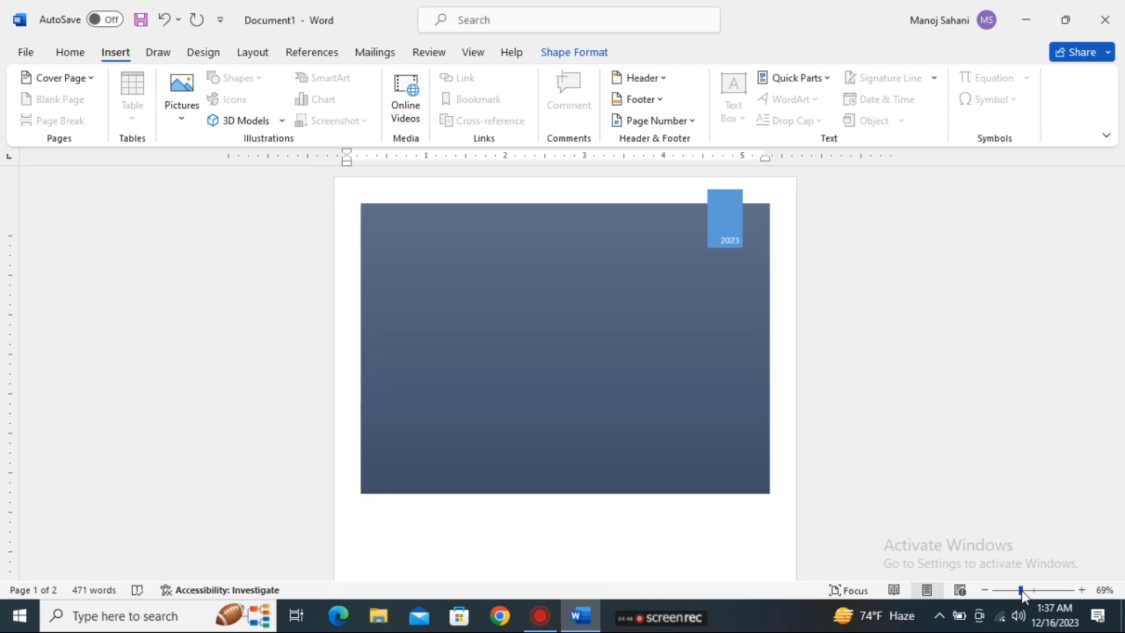
{"action": "left_click_drag", "start_coordinate": [1118, 298], "coordinate": [1122, 189]}
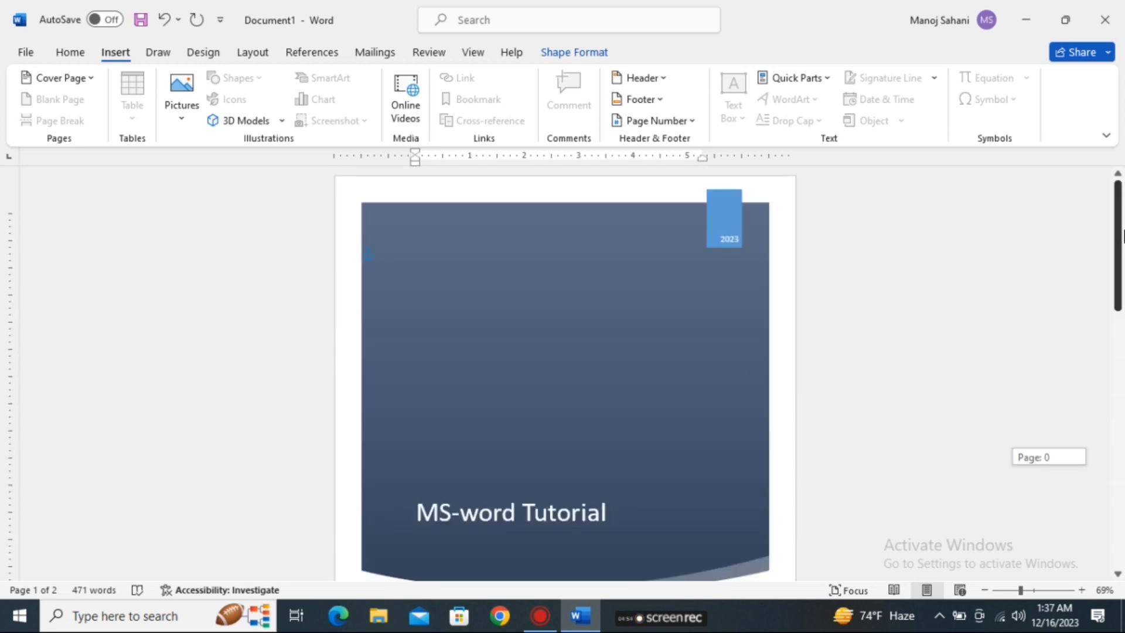
{"action": "left_click_drag", "start_coordinate": [1122, 271], "coordinate": [1121, 352]}
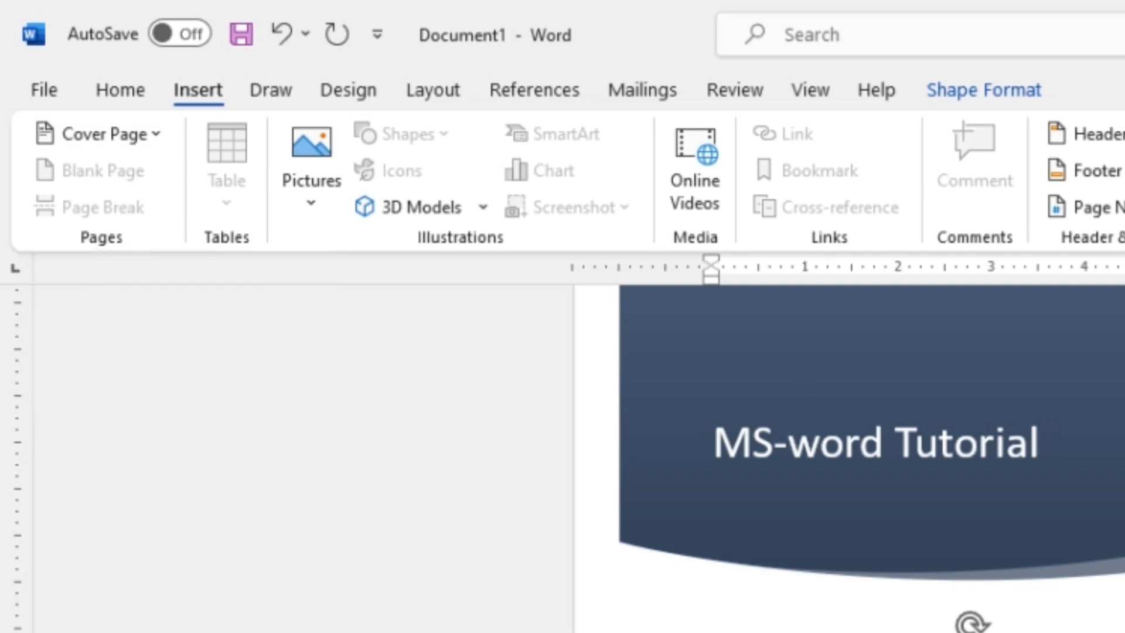
{"action": "scroll", "coordinate": [848, 457], "scroll_direction": "up", "scroll_amount": 4}
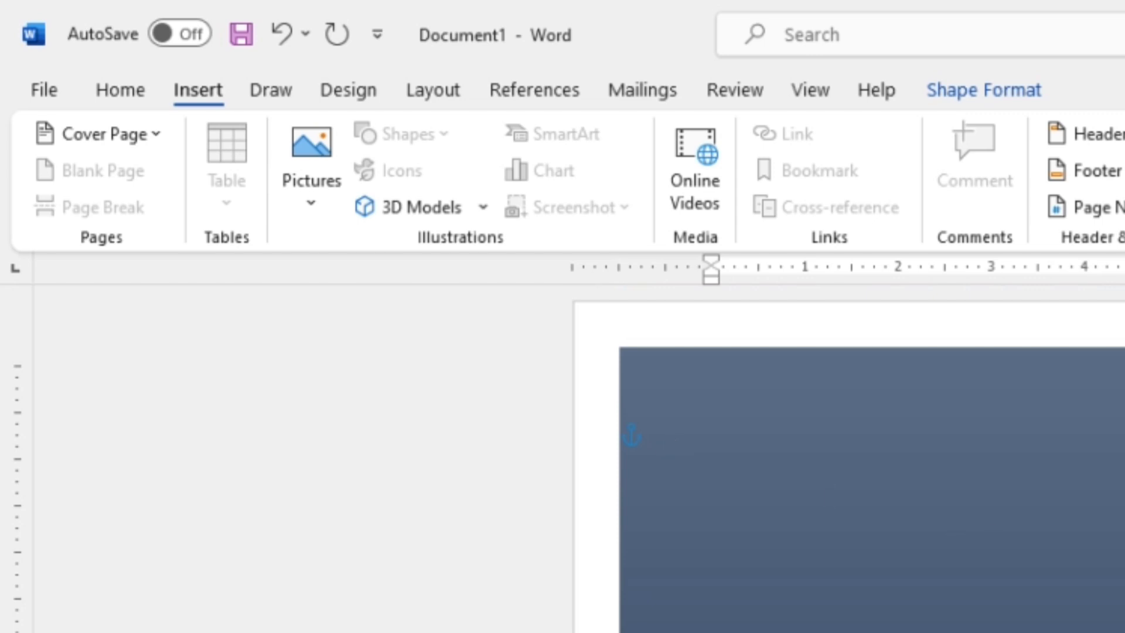
{"action": "left_click", "coordinate": [1120, 514]}
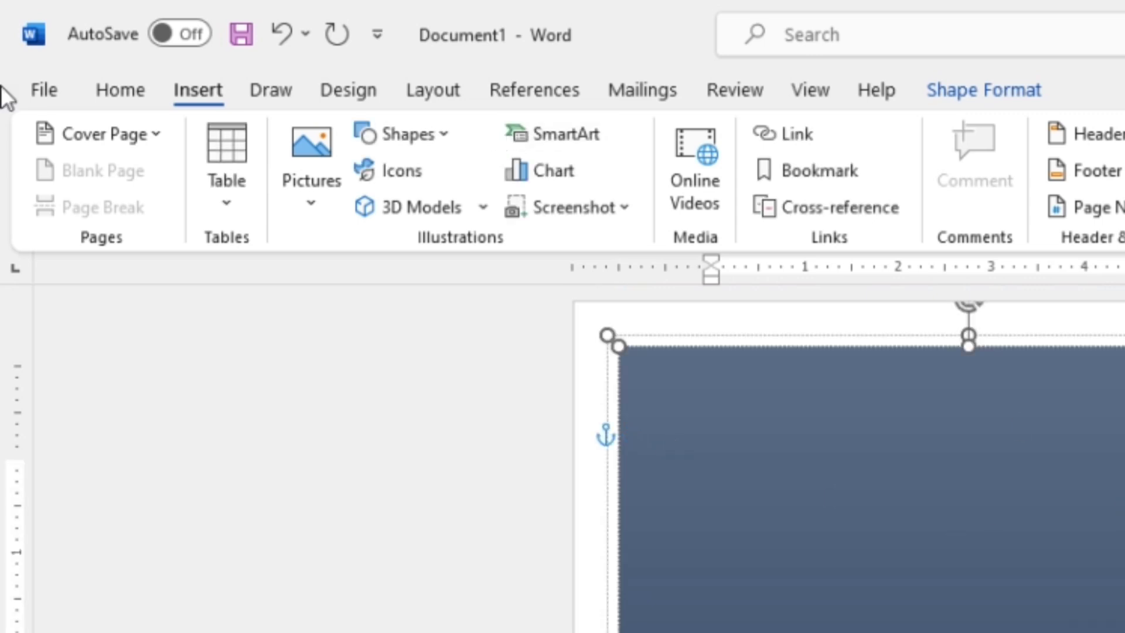
Create a new blank document and insert a blank page in it.
{"action": "left_click", "coordinate": [42, 89]}
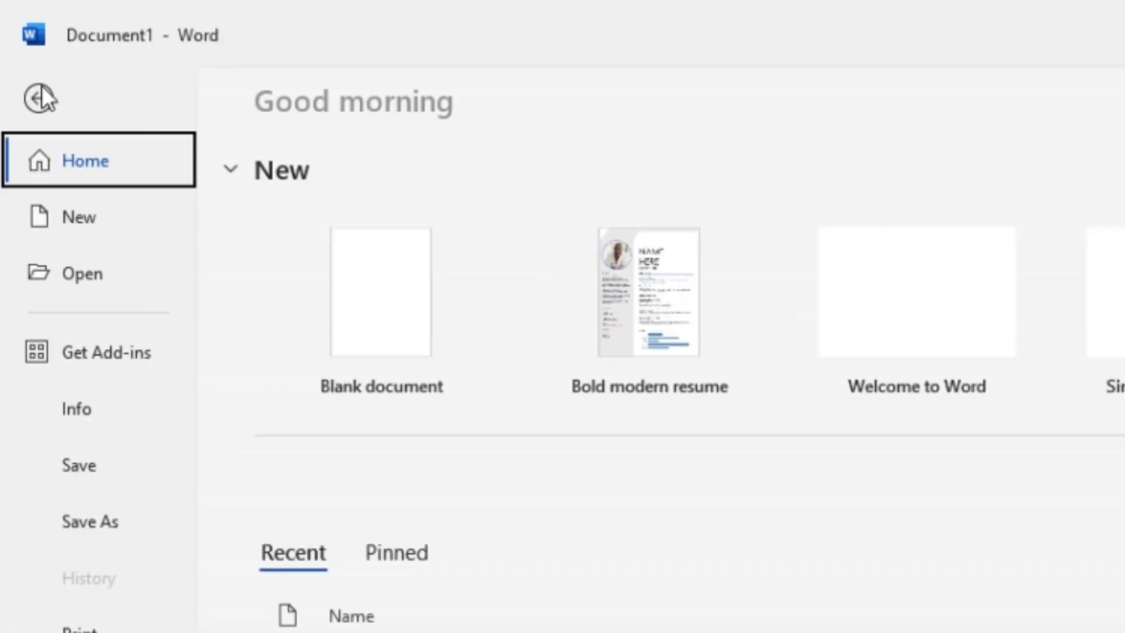
{"action": "left_click", "coordinate": [432, 332]}
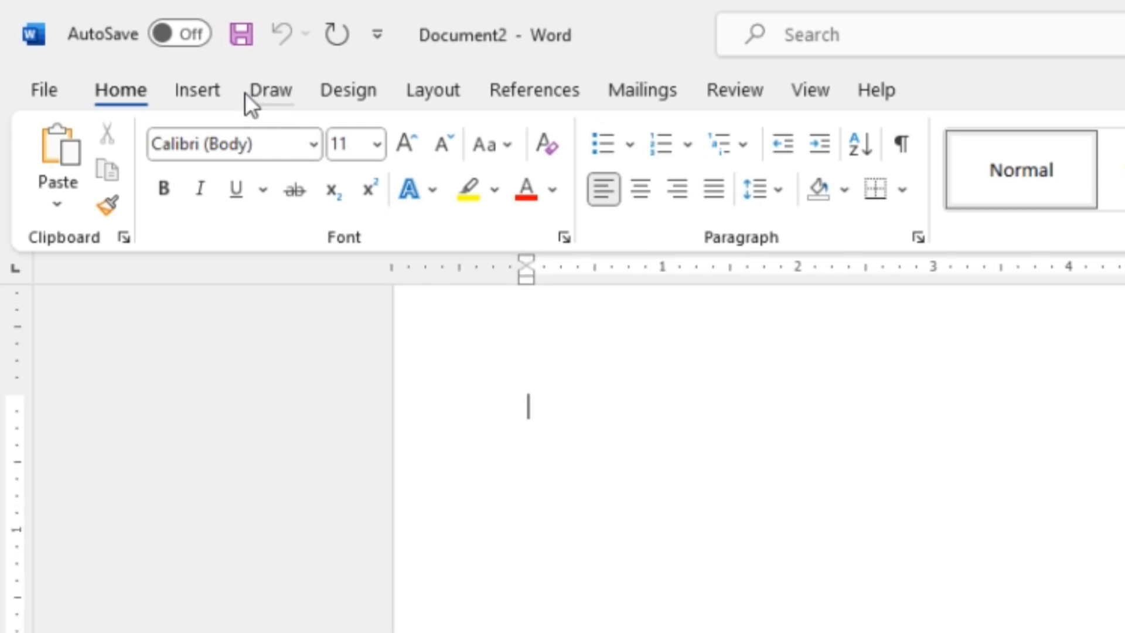
{"action": "left_click", "coordinate": [199, 91]}
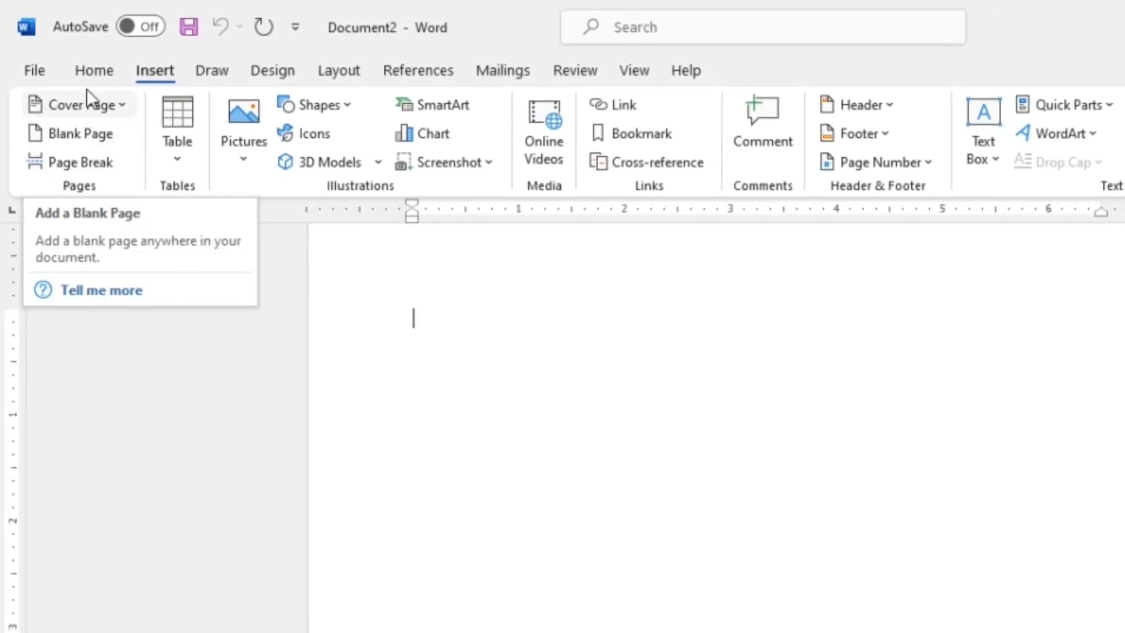
{"action": "left_click", "coordinate": [83, 133]}
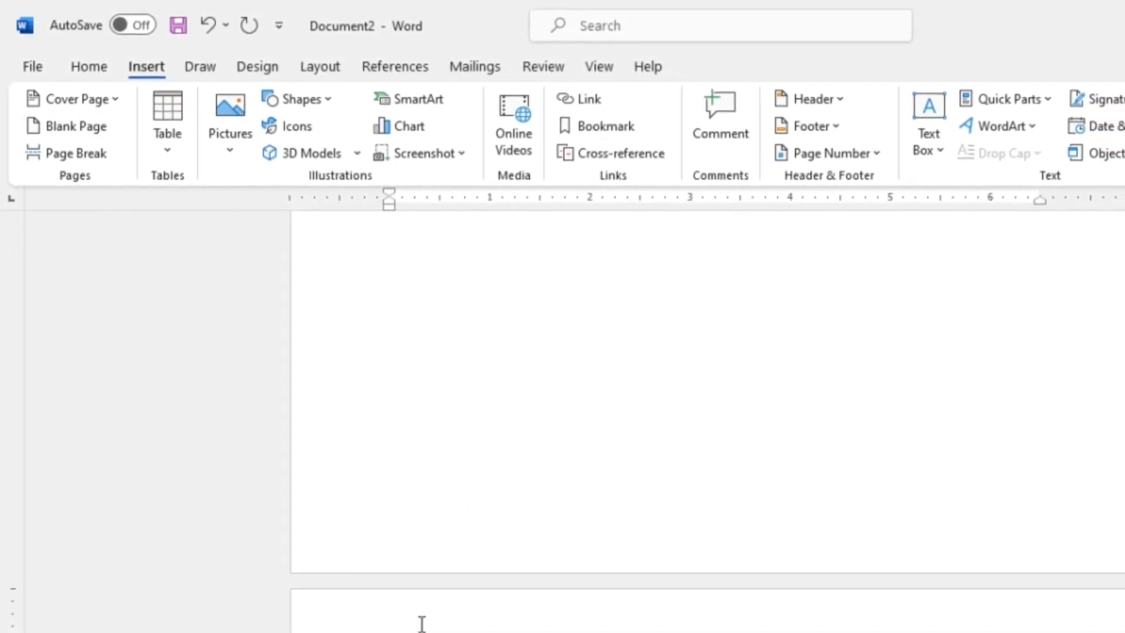
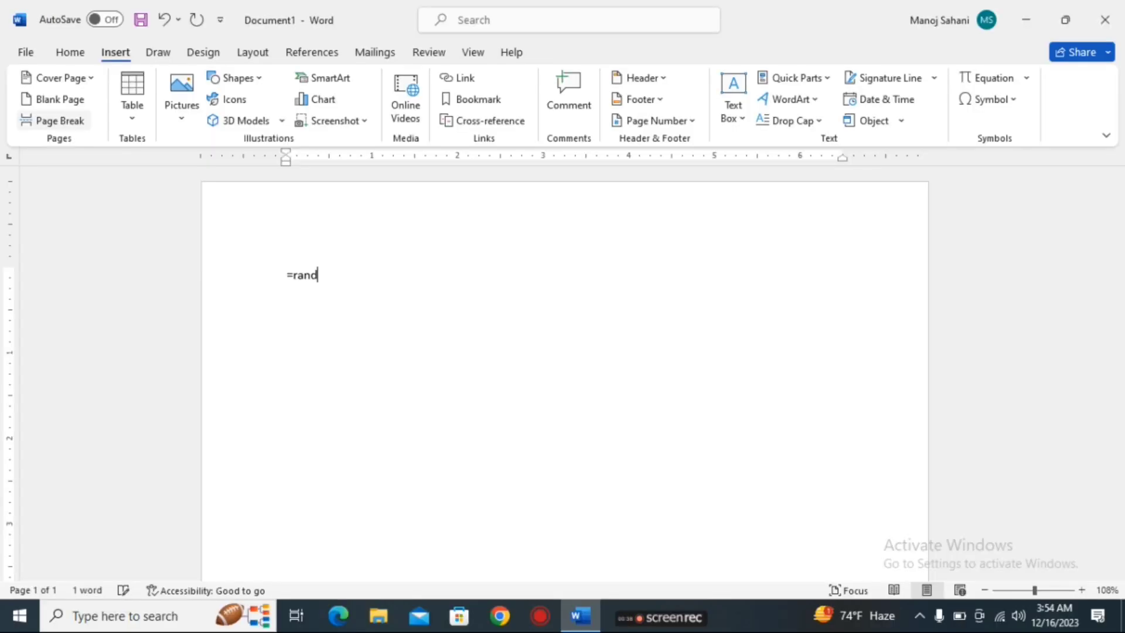
Generate sample paragraphs in the empty document with the =rand function.
{"action": "key", "text": "Return"}
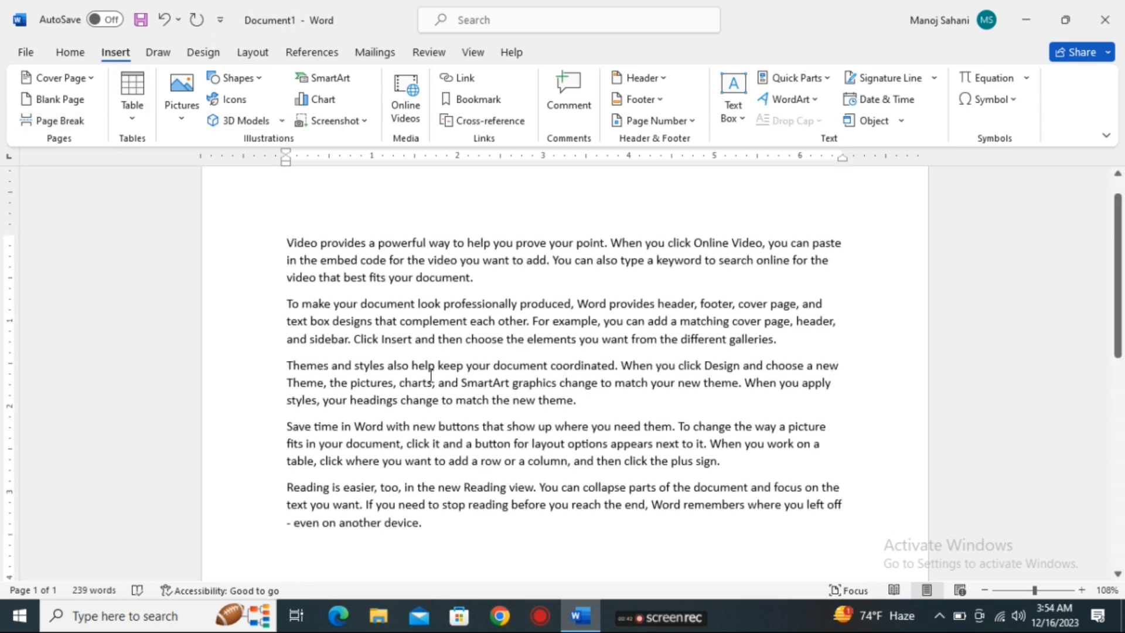
{"action": "left_click_drag", "start_coordinate": [357, 427], "coordinate": [419, 536]}
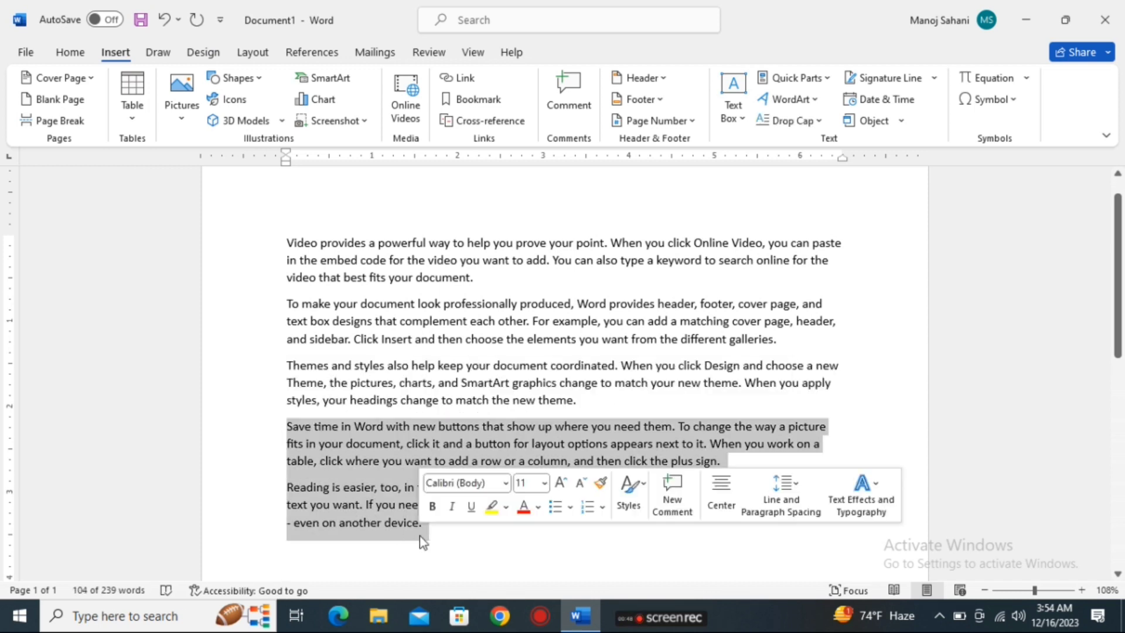
{"action": "left_click", "coordinate": [604, 397]}
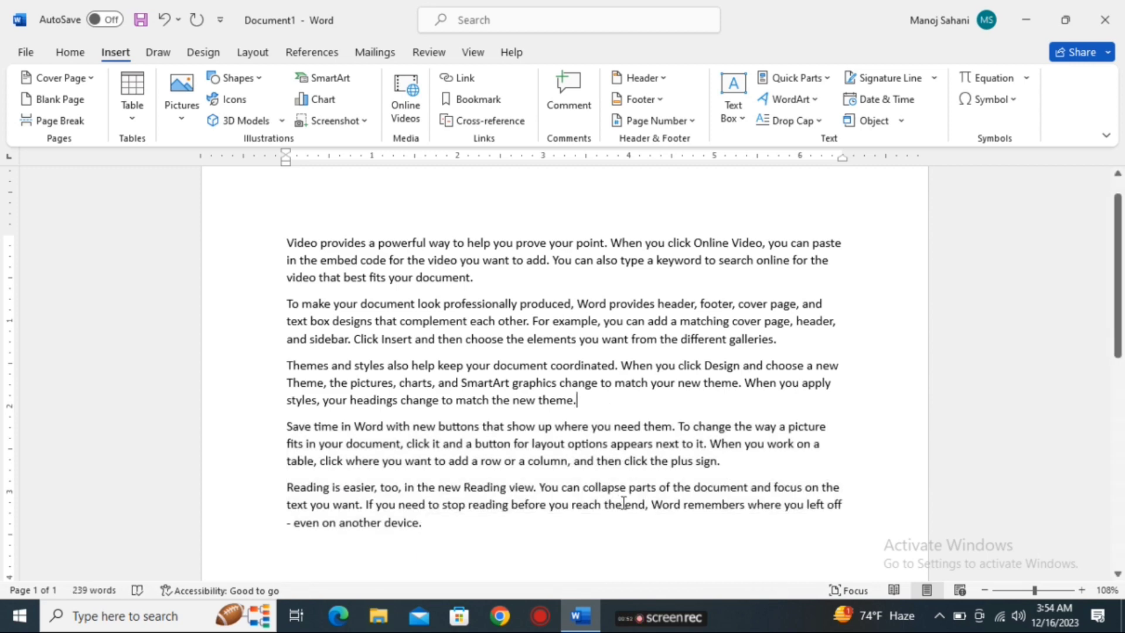
{"action": "left_click_drag", "start_coordinate": [1120, 280], "coordinate": [1119, 378]}
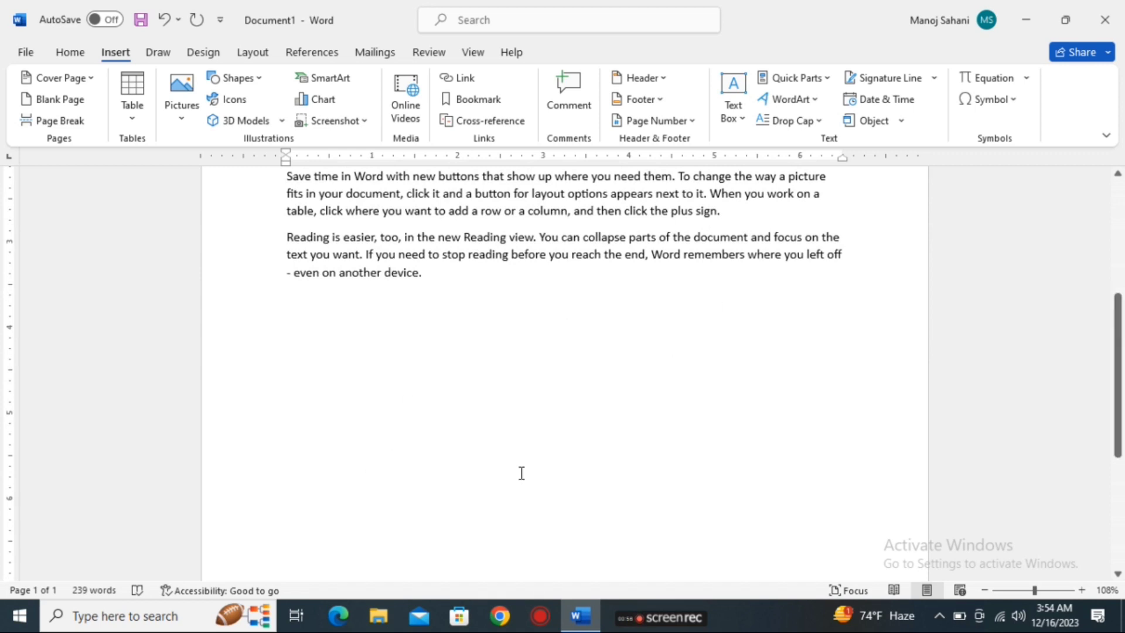
{"action": "left_click_drag", "start_coordinate": [1120, 398], "coordinate": [1105, 281]}
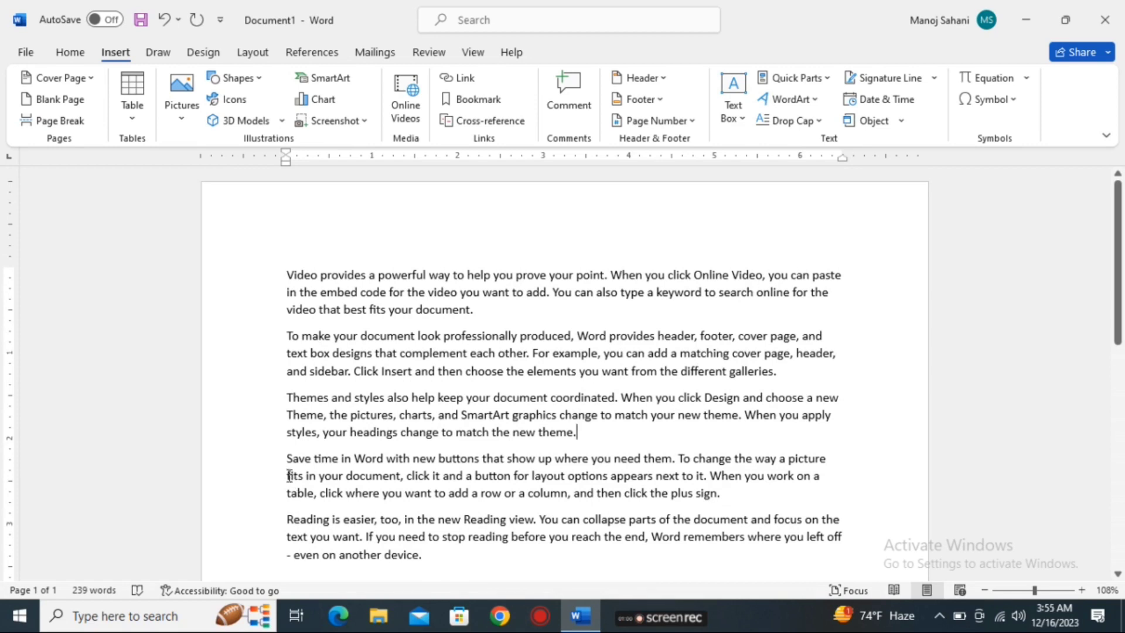
{"action": "left_click_drag", "start_coordinate": [287, 458], "coordinate": [423, 554]}
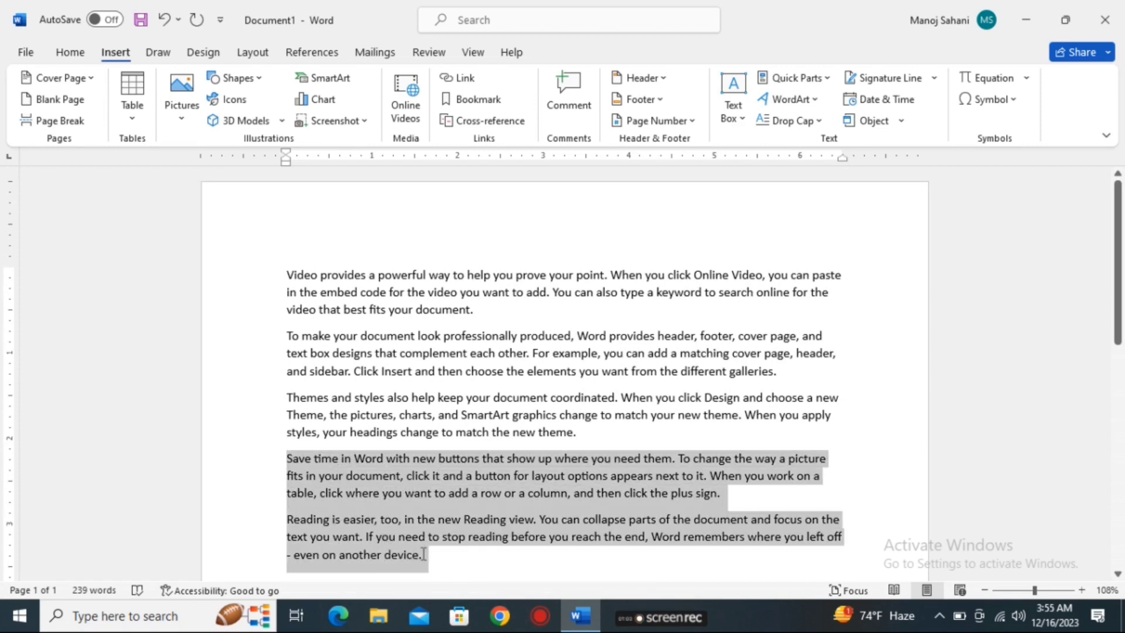
{"action": "left_click", "coordinate": [447, 561]}
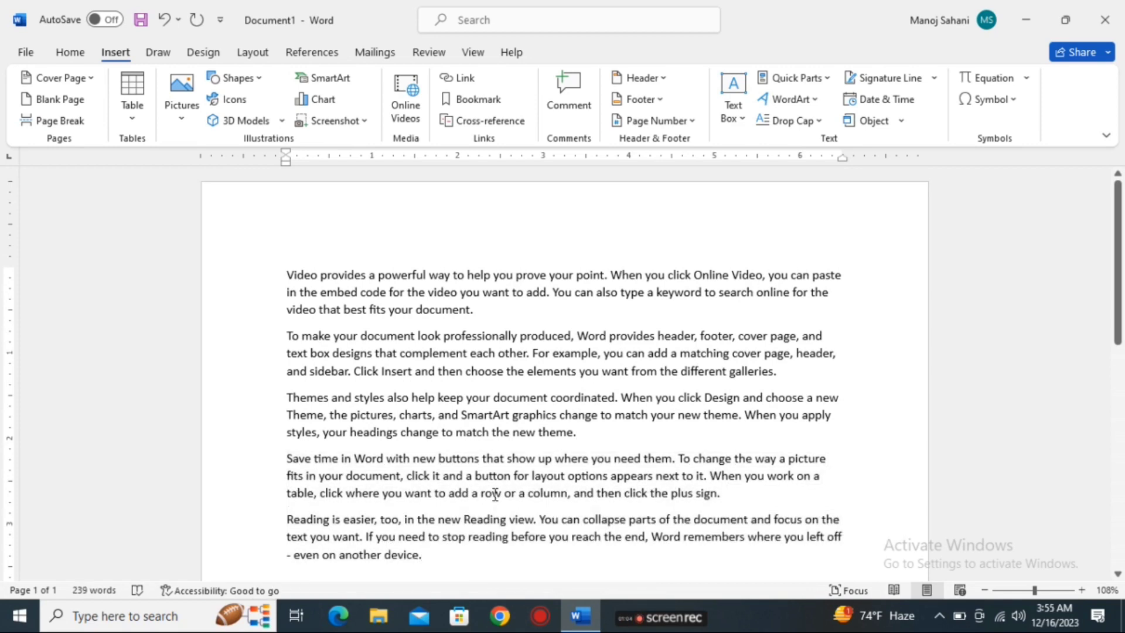
{"action": "left_click", "coordinate": [591, 433]}
Set the font size of the words "Save time in Word" at the start of the fourth paragraph to 20.
{"action": "left_click_drag", "start_coordinate": [290, 458], "coordinate": [379, 463]}
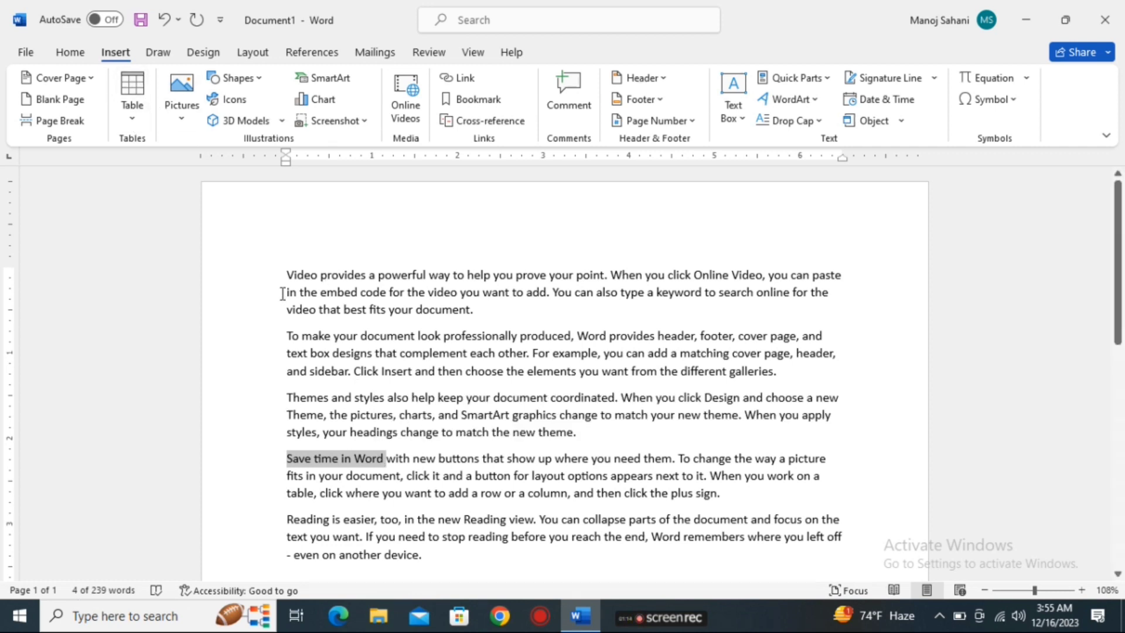
{"action": "left_click", "coordinate": [71, 54]}
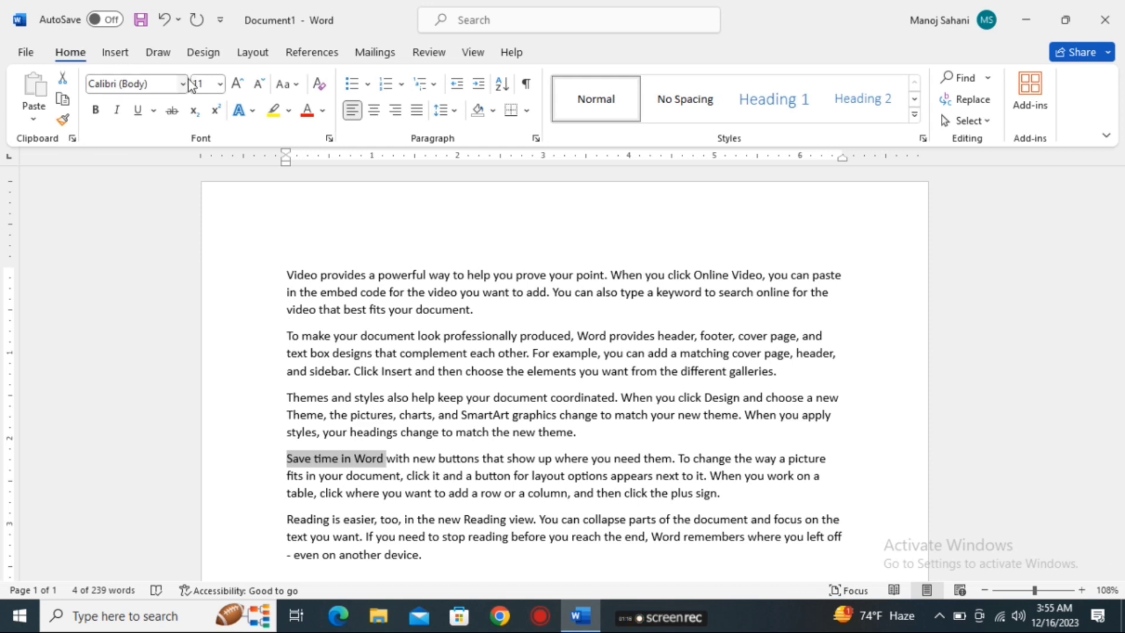
{"action": "left_click", "coordinate": [220, 84]}
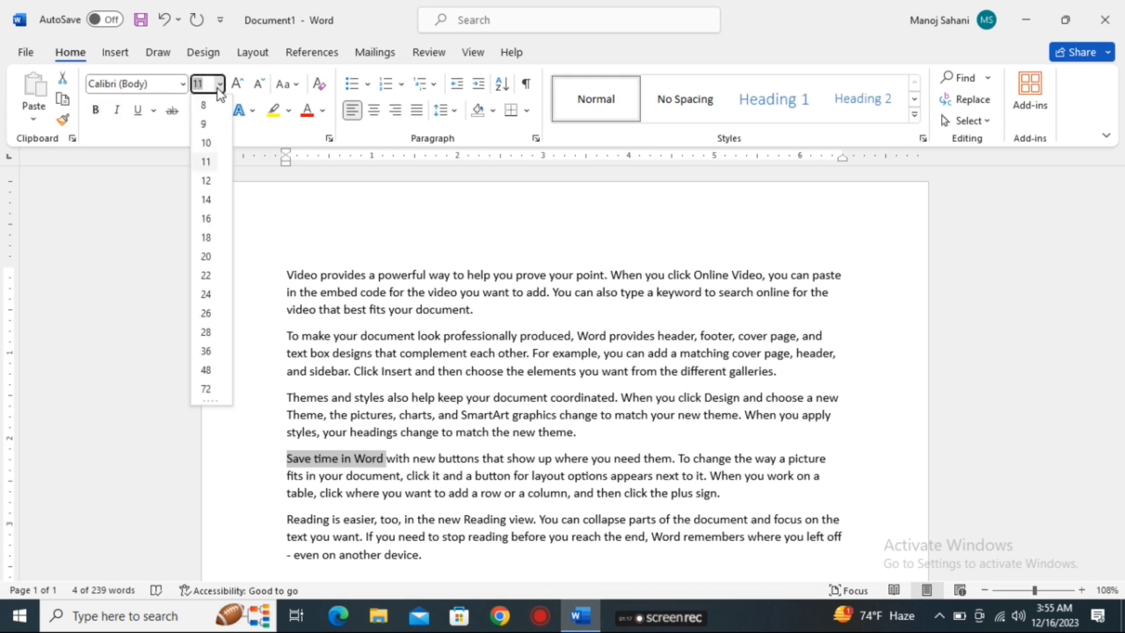
{"action": "left_click", "coordinate": [207, 260]}
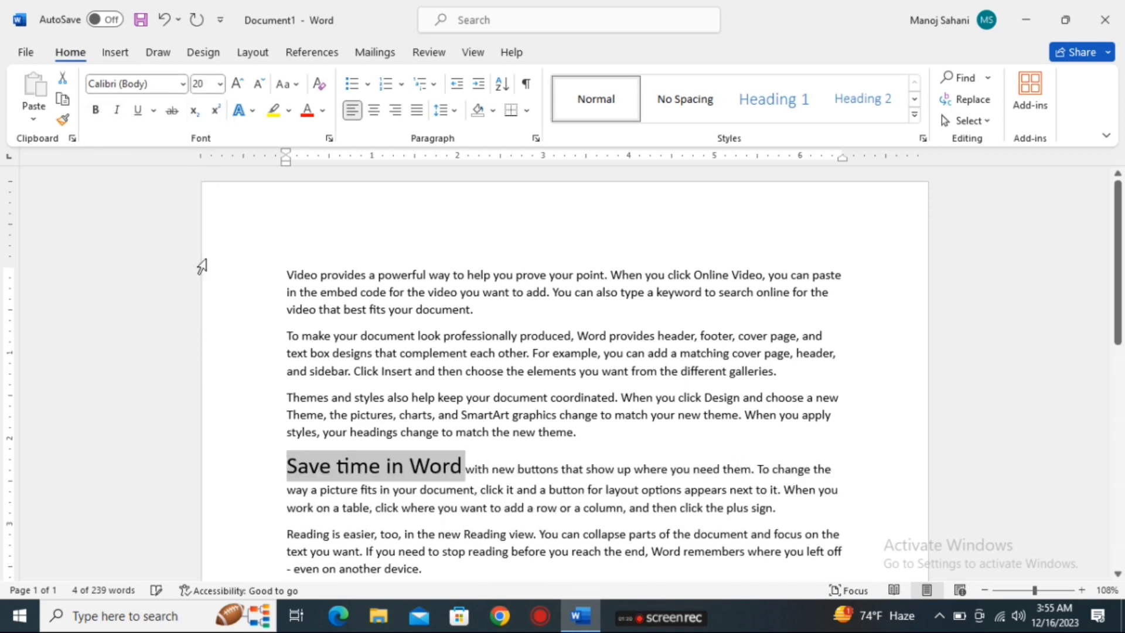
{"action": "left_click", "coordinate": [465, 469]}
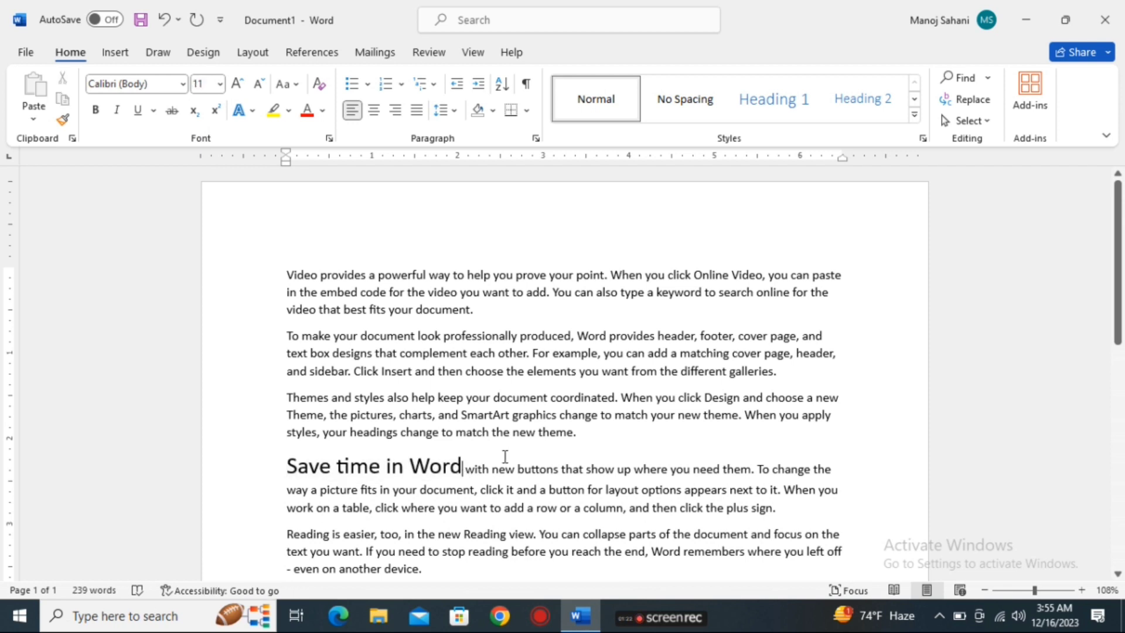
Insert a page break after the third paragraph so that the "Save time in Word" text starts on a new page.
{"action": "left_click", "coordinate": [287, 466]}
{"action": "left_click", "coordinate": [440, 570], "text": "shift"}
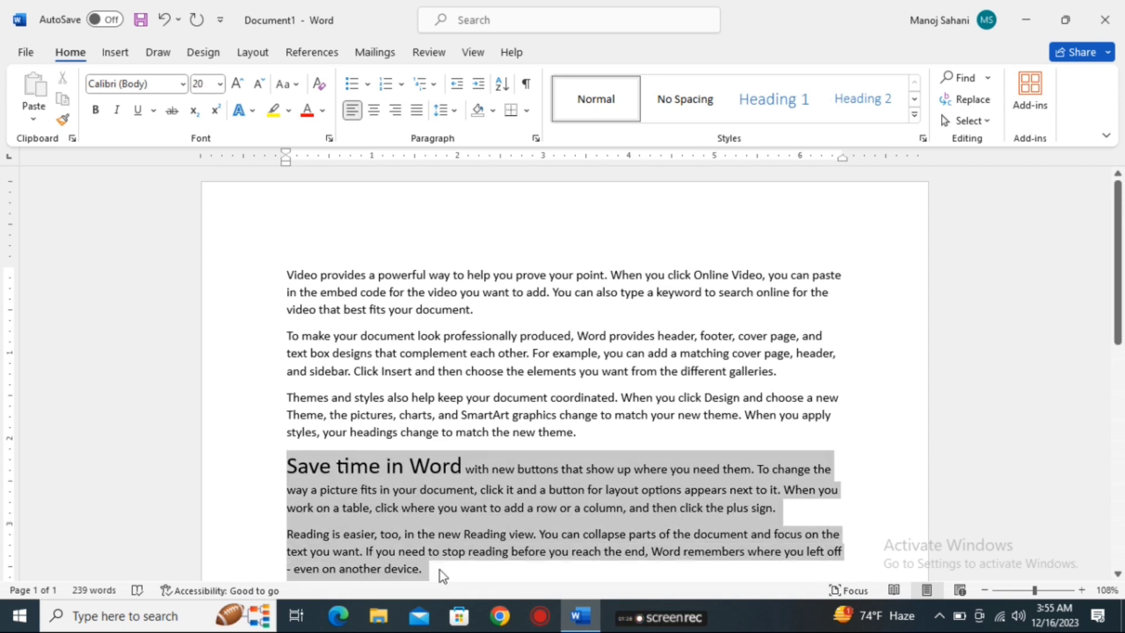
{"action": "left_click", "coordinate": [607, 428]}
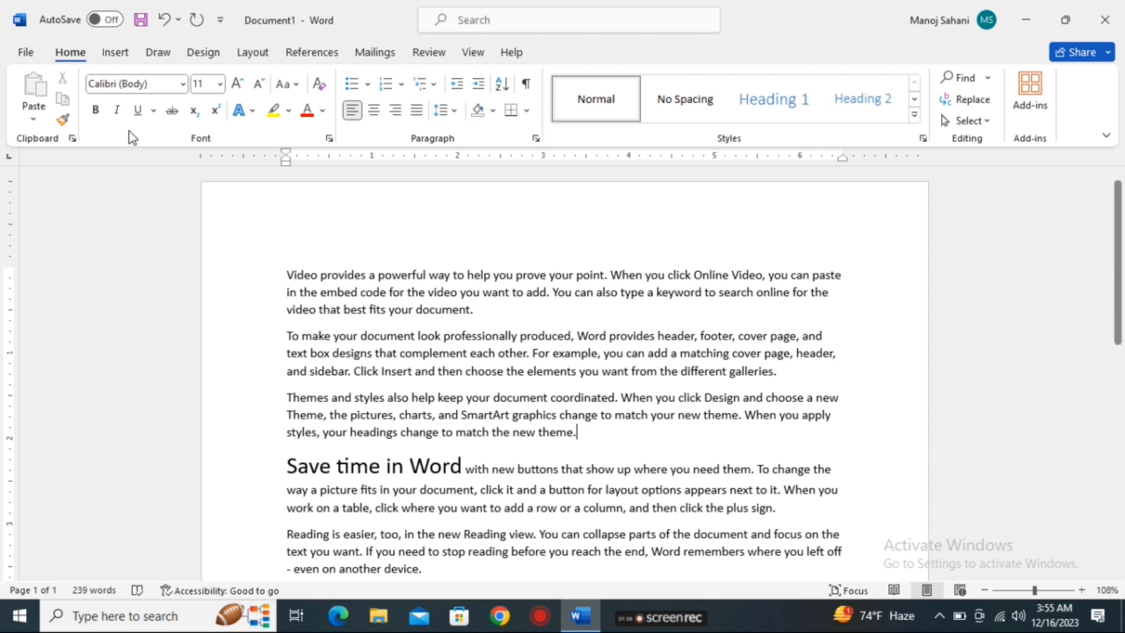
{"action": "left_click", "coordinate": [118, 60]}
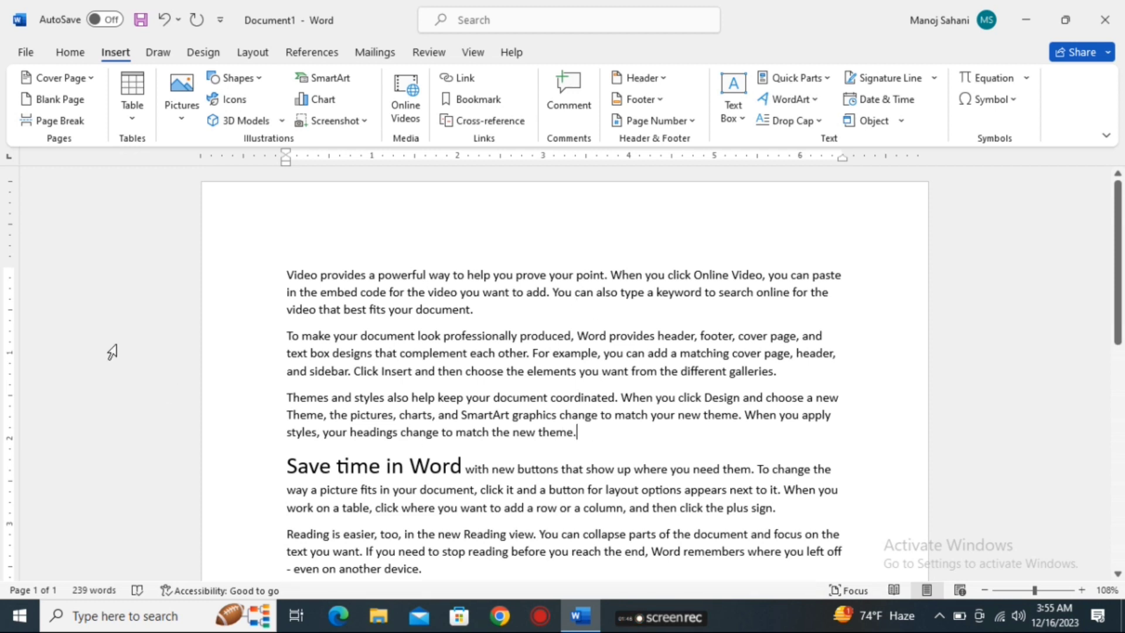
{"action": "left_click", "coordinate": [60, 121]}
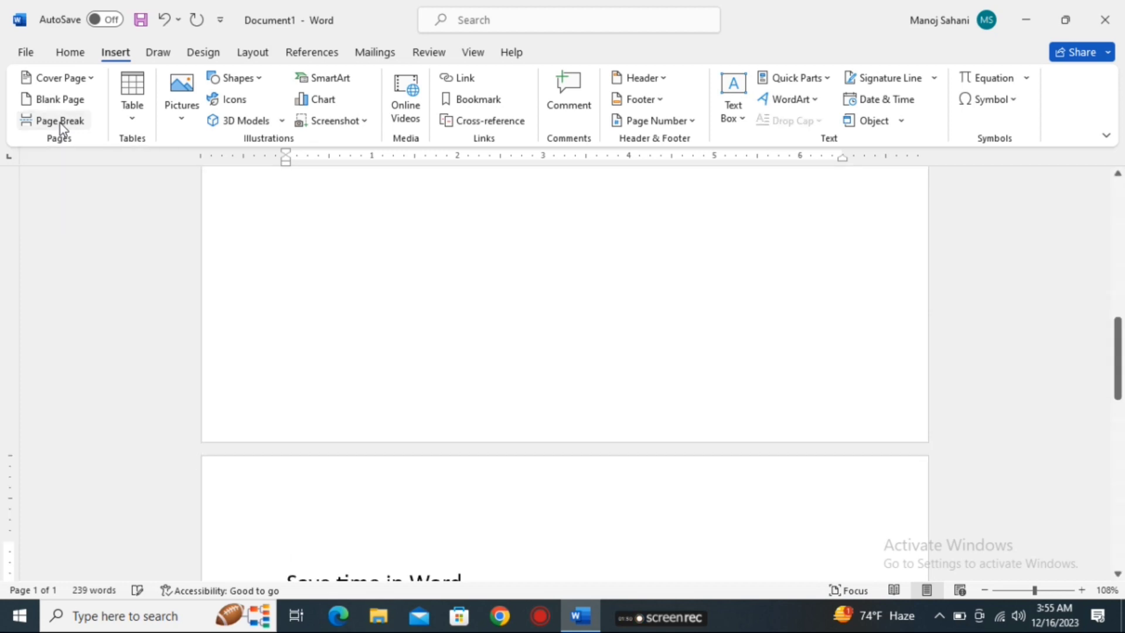
{"action": "left_click_drag", "start_coordinate": [1118, 352], "coordinate": [1119, 398]}
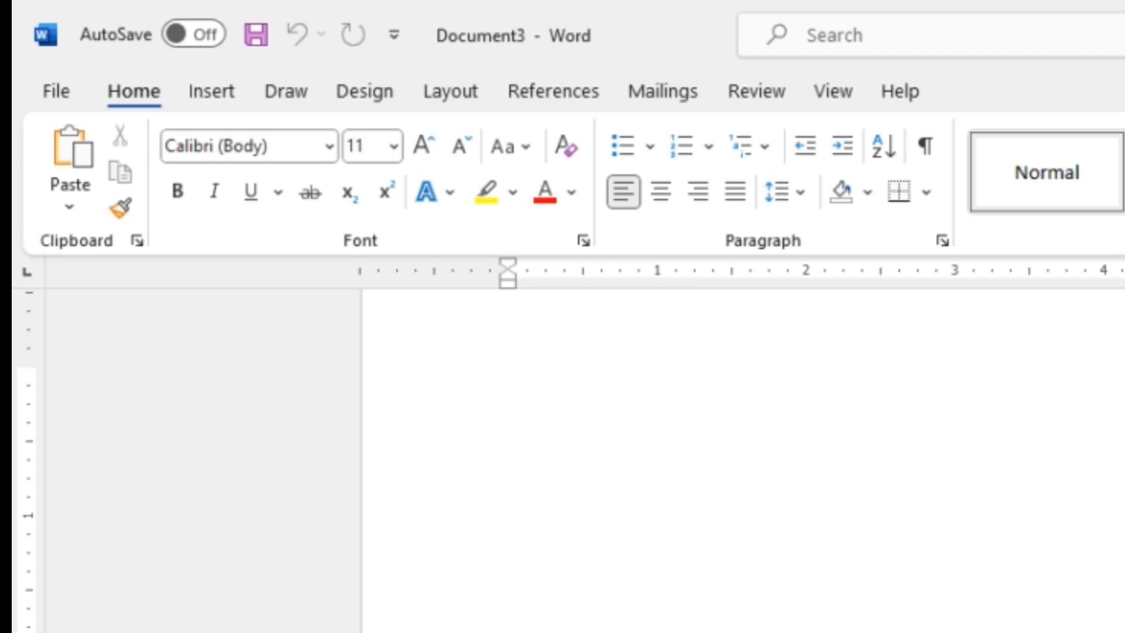
Try inserting a table into the blank document by picking its size from the table grid.
{"action": "scroll", "coordinate": [947, 360], "scroll_direction": "up", "scroll_amount": 2}
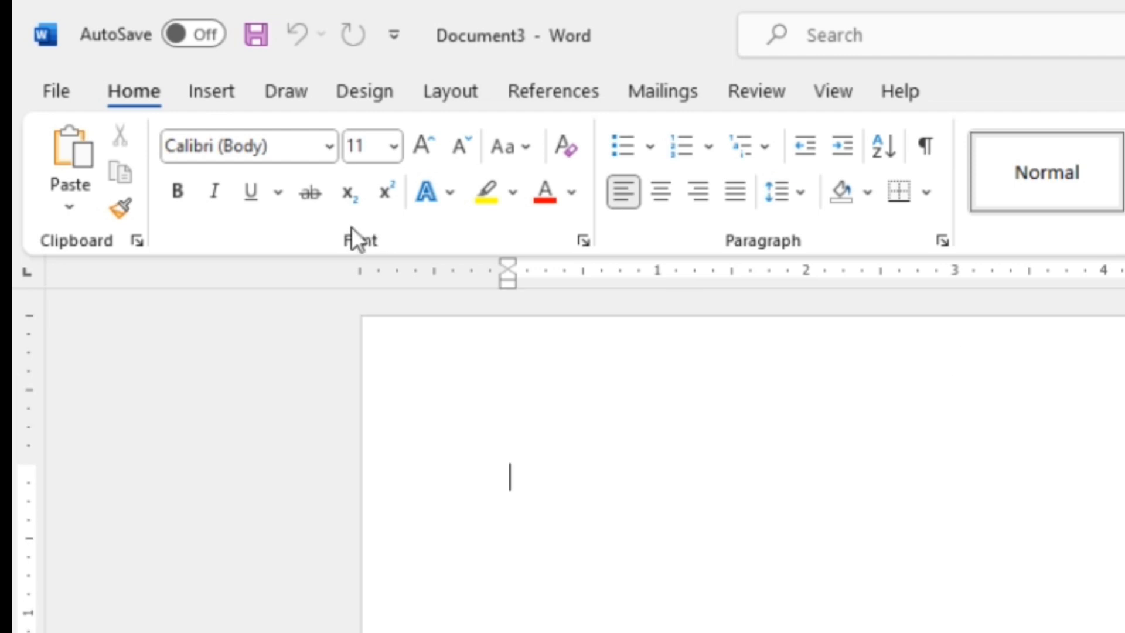
{"action": "left_click", "coordinate": [214, 93]}
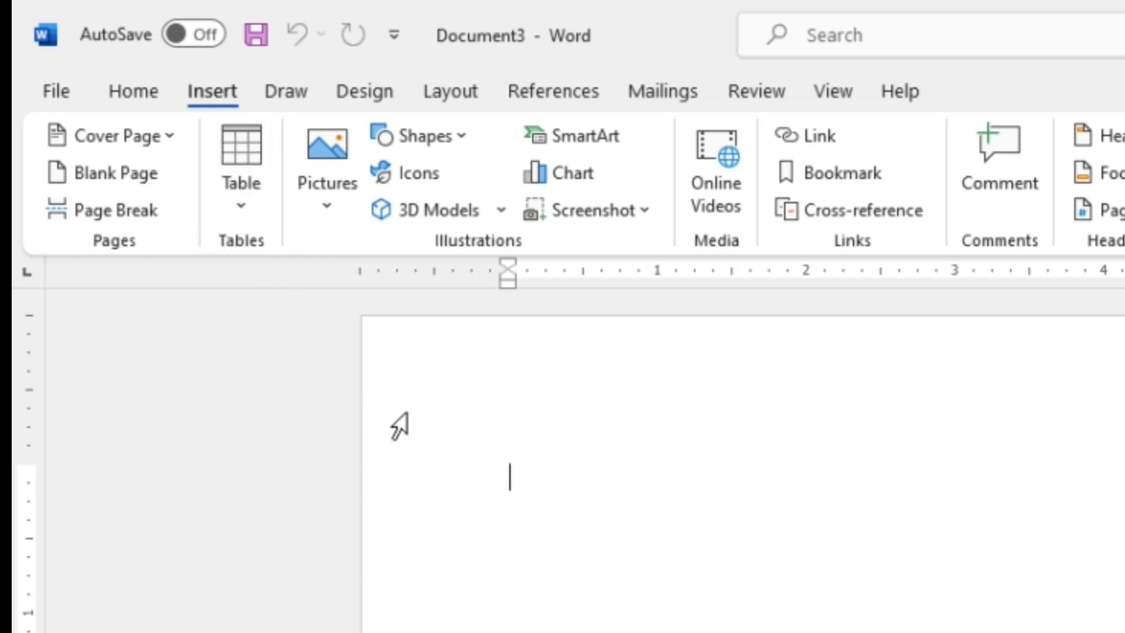
{"action": "left_click", "coordinate": [254, 213]}
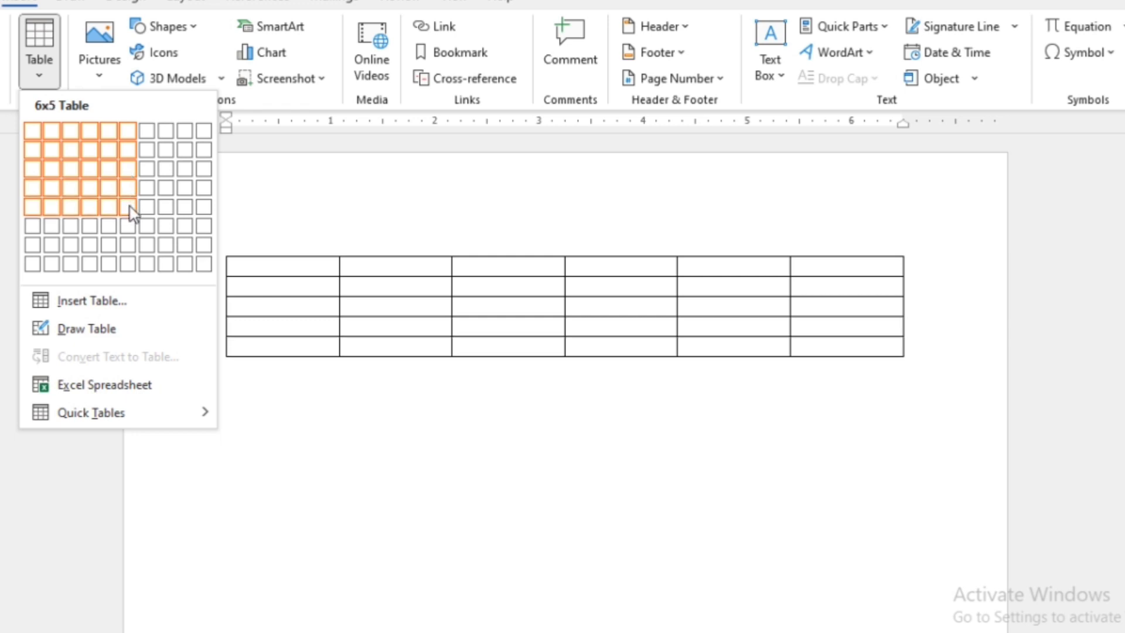
{"action": "left_click", "coordinate": [154, 231]}
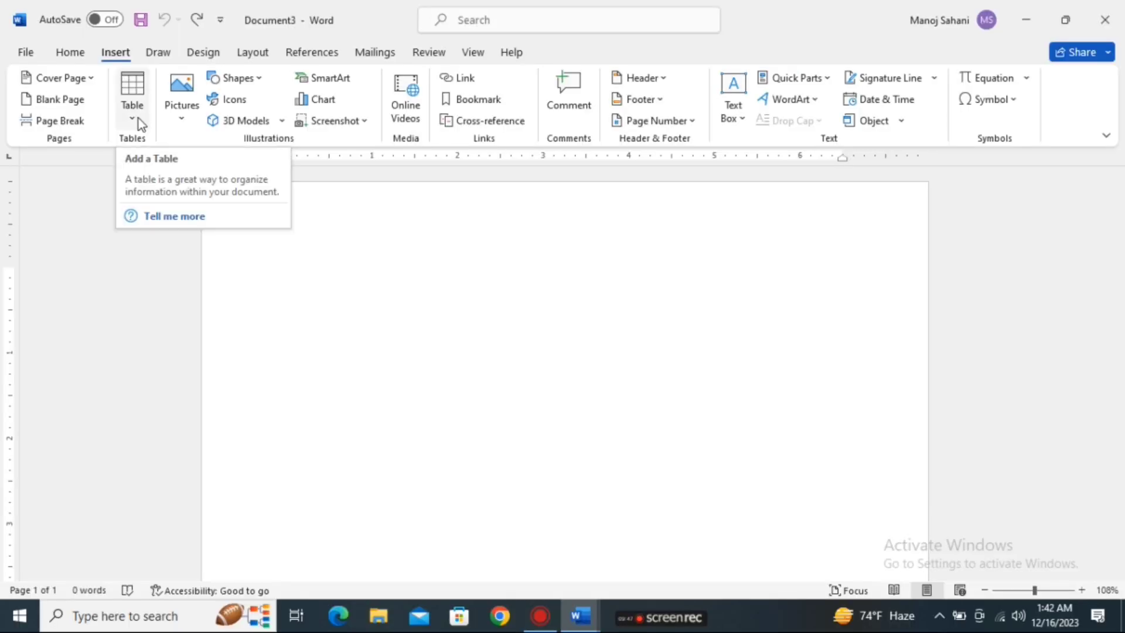
Start a new table through the Insert Table dialog and set its size to 8 columns and 4 rows.
{"action": "left_click", "coordinate": [139, 119]}
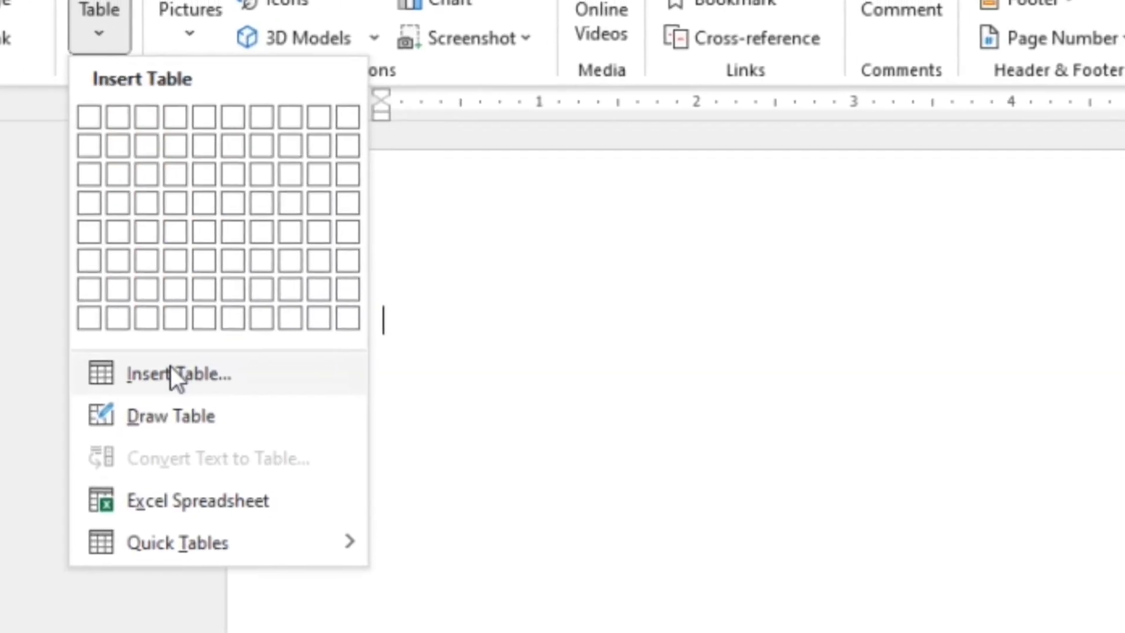
{"action": "left_click", "coordinate": [174, 371]}
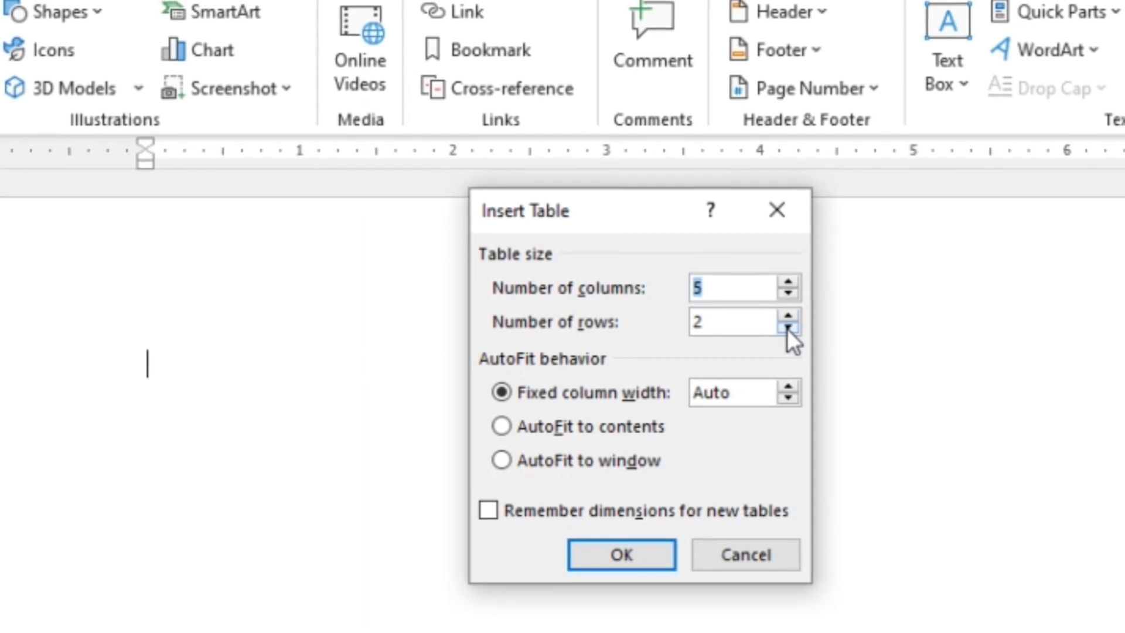
{"action": "left_click", "coordinate": [788, 282]}
{"action": "left_click", "coordinate": [788, 282]}
{"action": "left_click", "coordinate": [788, 281]}
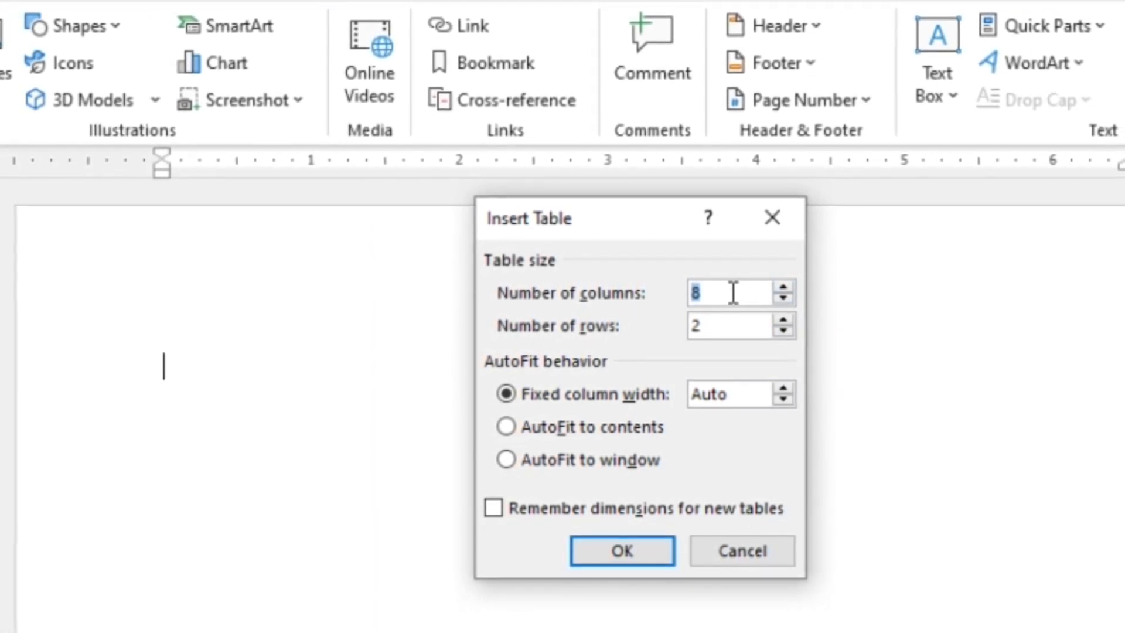
{"action": "left_click", "coordinate": [783, 321]}
{"action": "left_click", "coordinate": [785, 322]}
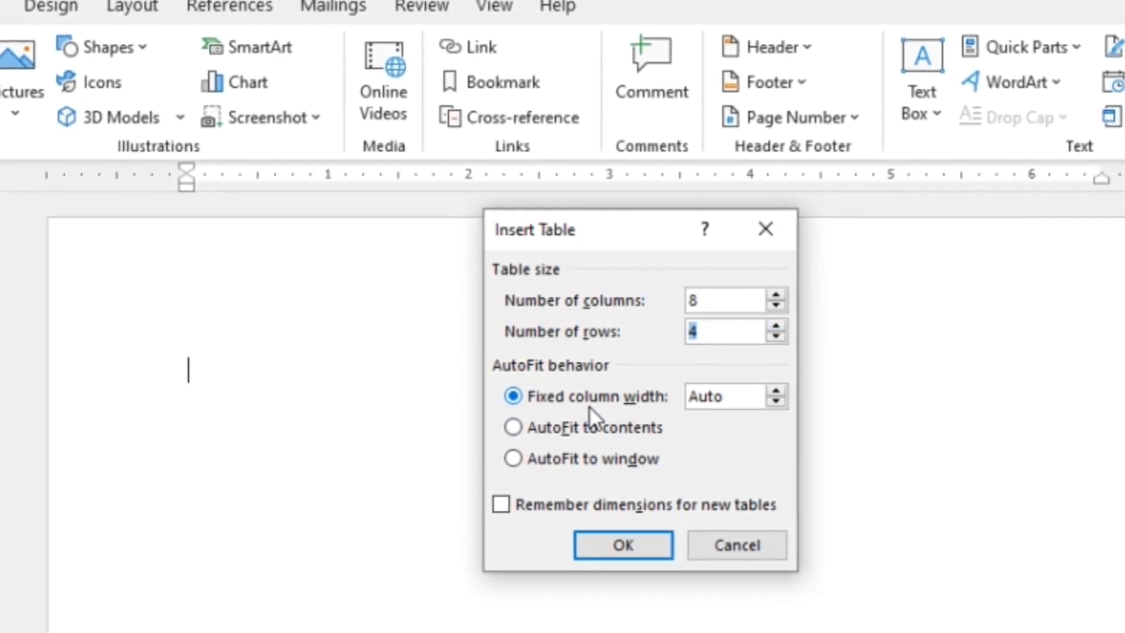
Set the AutoFit behavior to AutoFit to window and insert the table.
{"action": "left_click", "coordinate": [774, 393]}
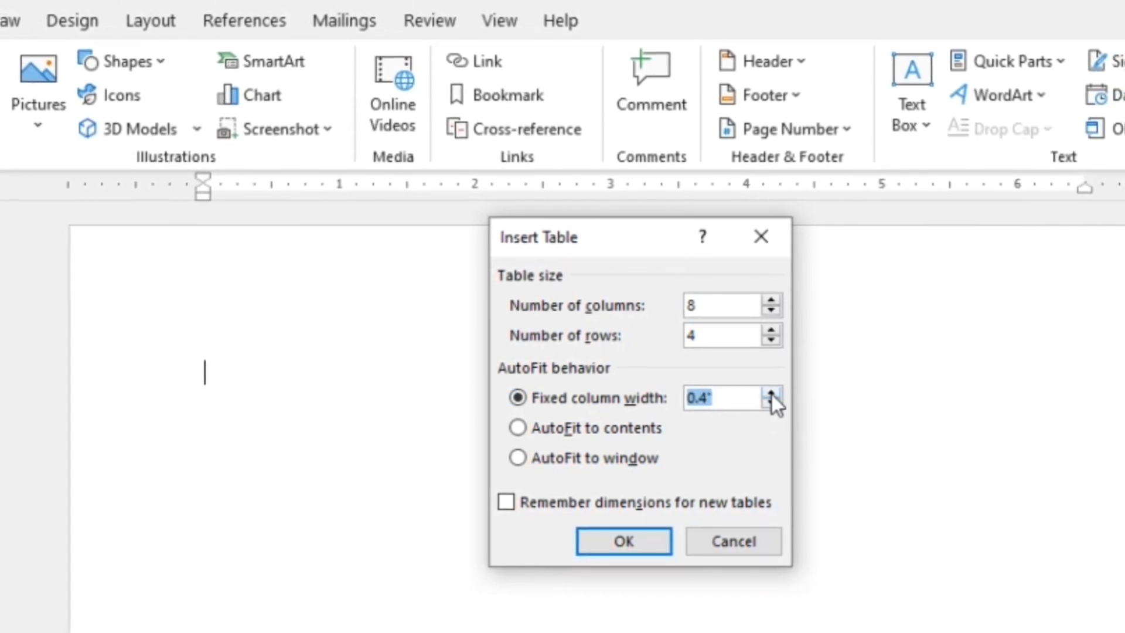
{"action": "left_click", "coordinate": [770, 404]}
{"action": "left_click", "coordinate": [769, 405]}
{"action": "left_click", "coordinate": [768, 404]}
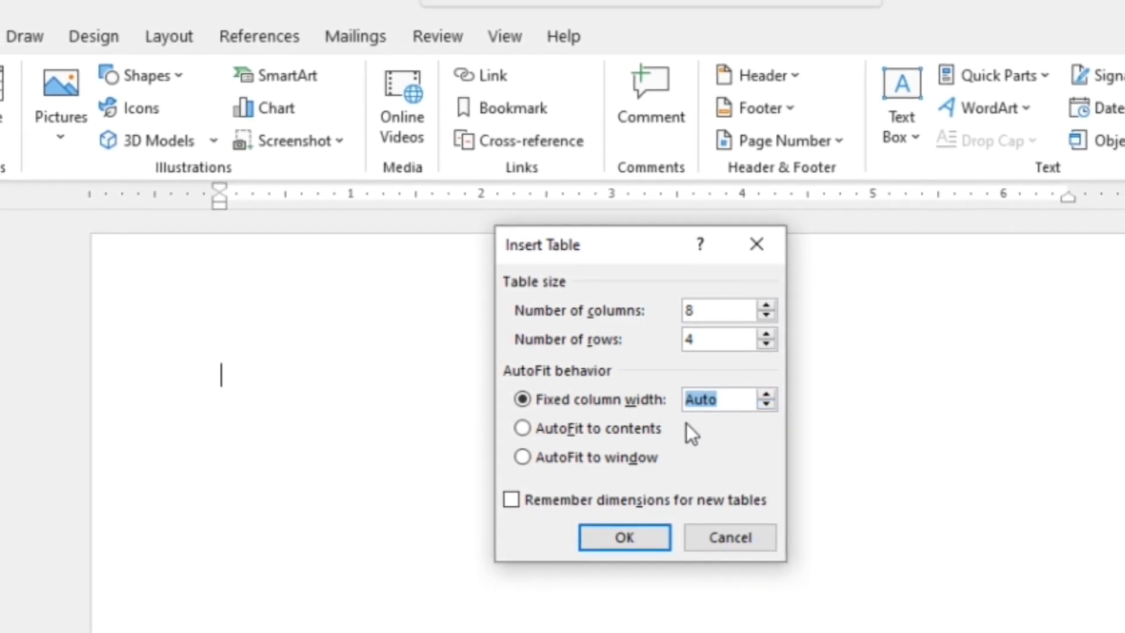
{"action": "left_click", "coordinate": [558, 430]}
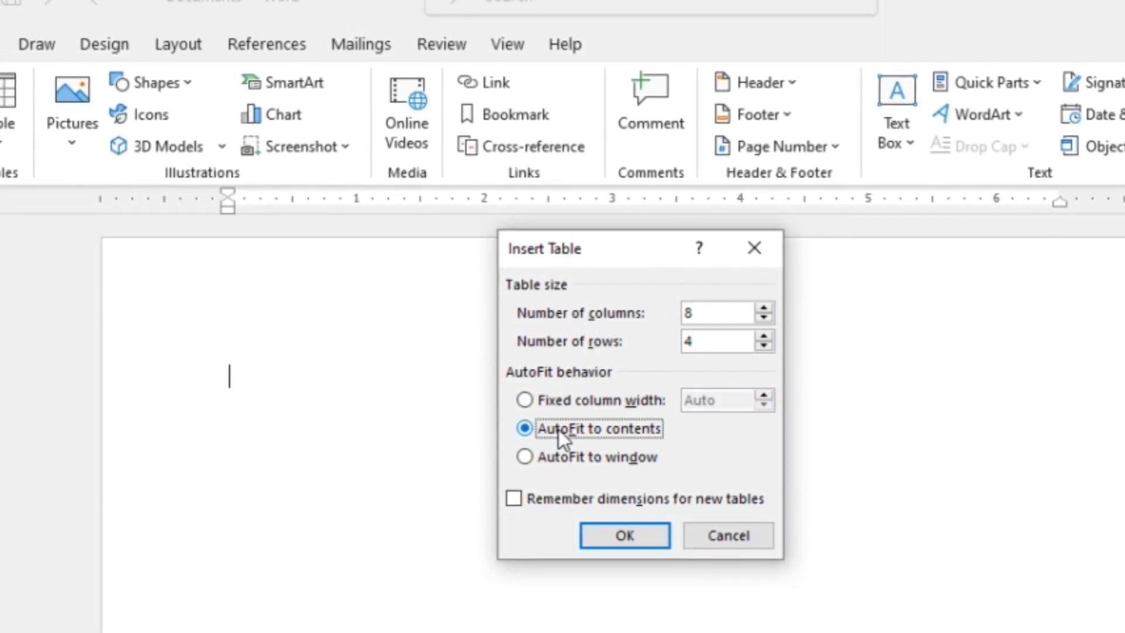
{"action": "left_click", "coordinate": [556, 456]}
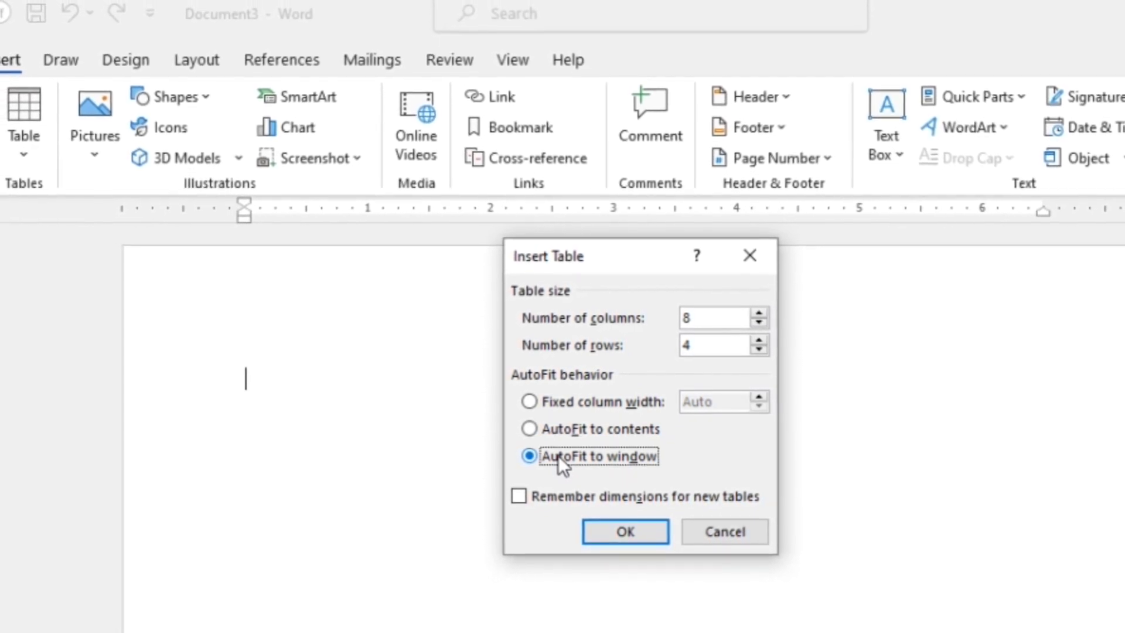
{"action": "left_click", "coordinate": [613, 527]}
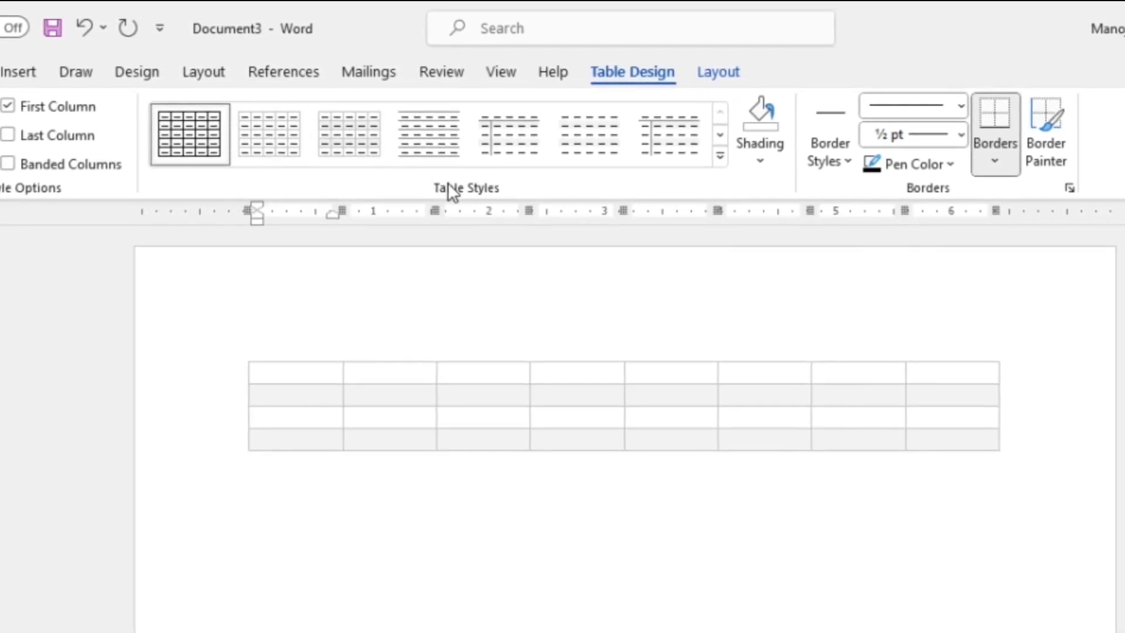
Try several table styles on the new table, ending with the plain full-grid style.
{"action": "left_click", "coordinate": [574, 155]}
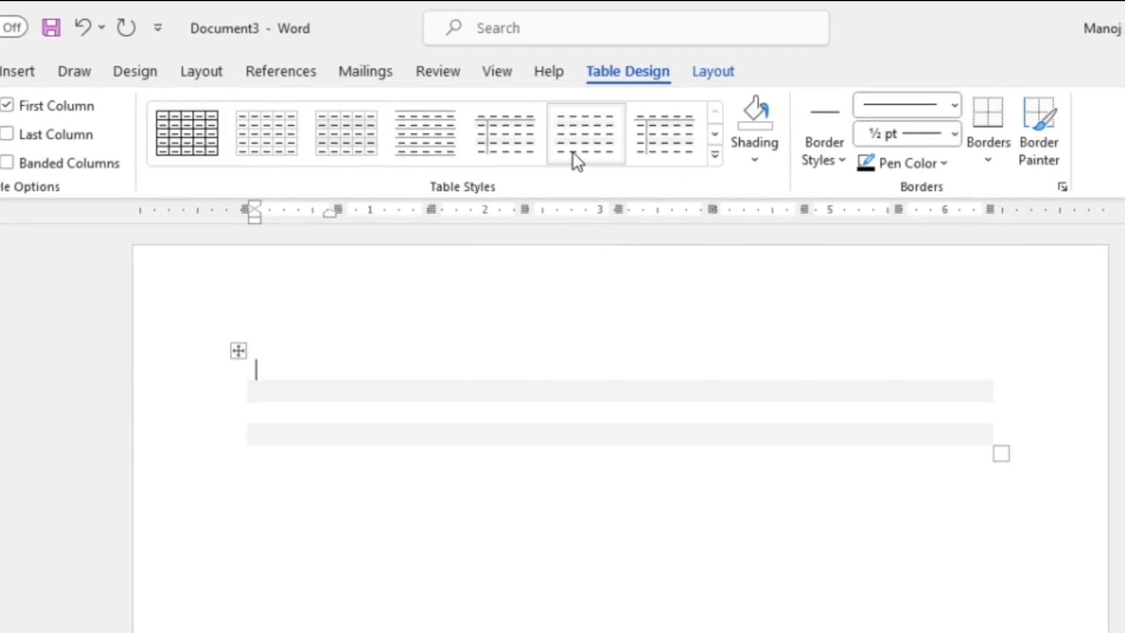
{"action": "left_click", "coordinate": [503, 139]}
{"action": "left_click", "coordinate": [447, 146]}
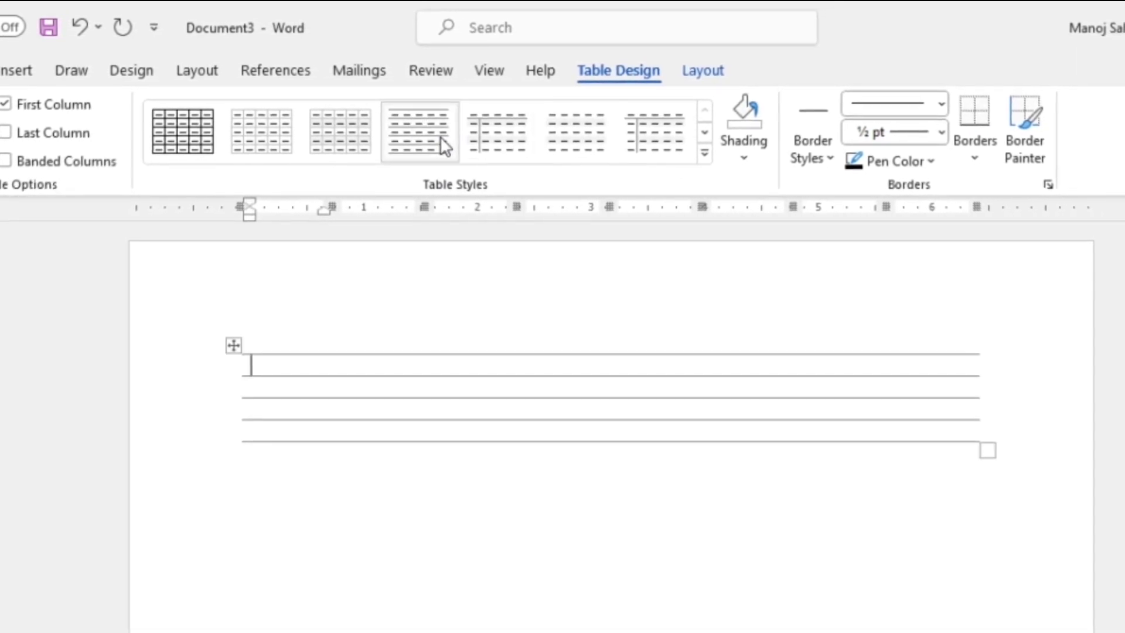
{"action": "left_click", "coordinate": [203, 130]}
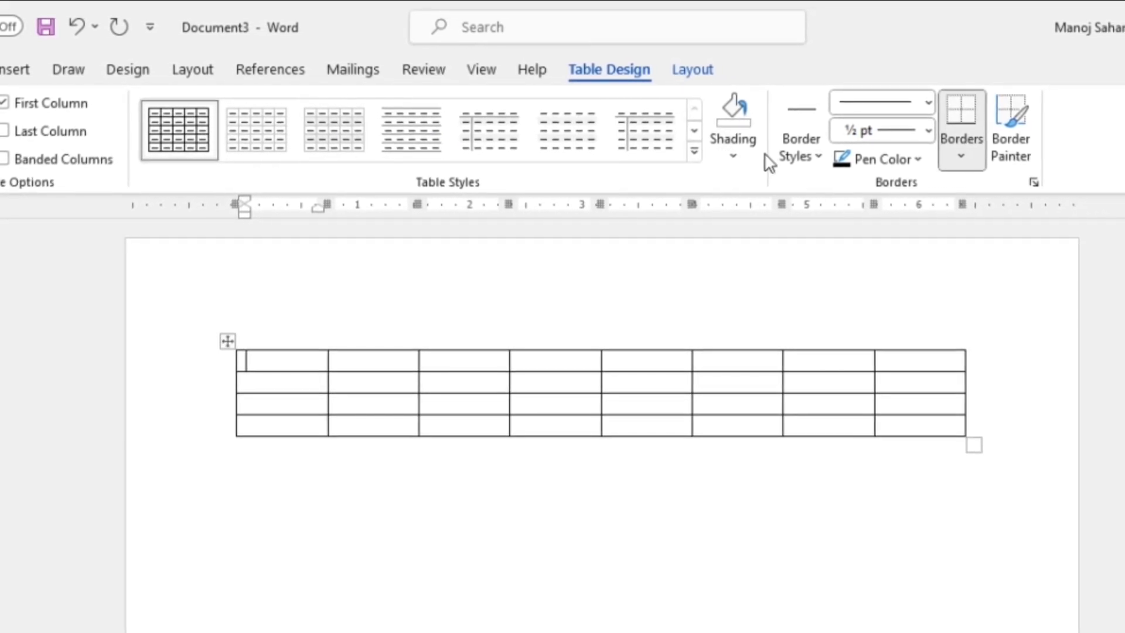
Shade the table's first cell light blue and apply Inside Borders to it.
{"action": "left_click", "coordinate": [740, 153]}
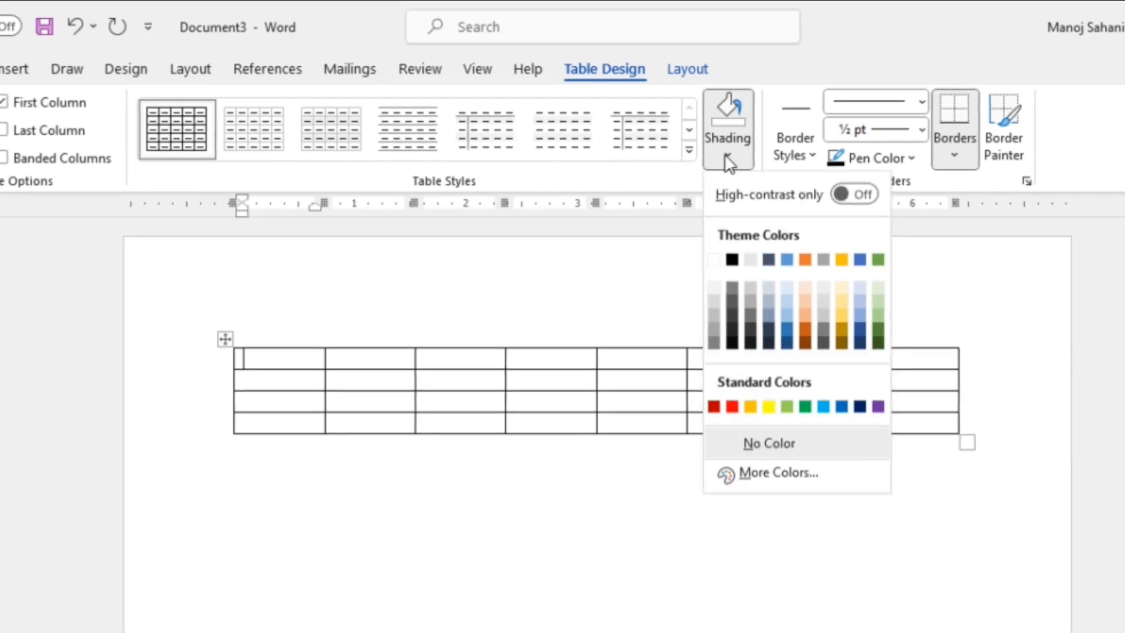
{"action": "left_click", "coordinate": [788, 314]}
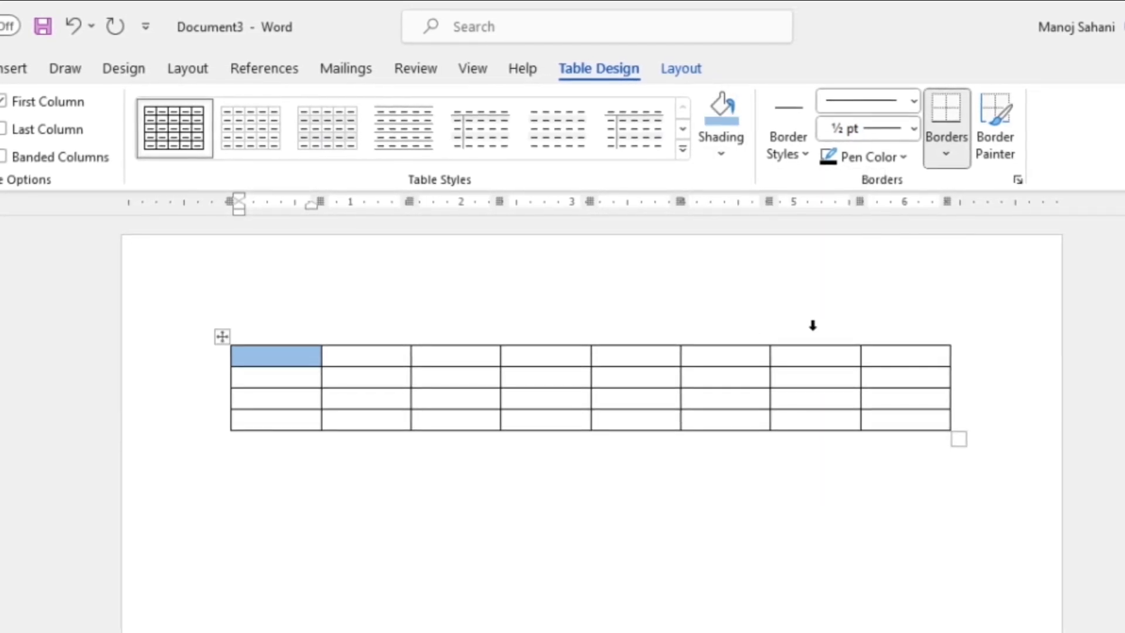
{"action": "left_click", "coordinate": [932, 155]}
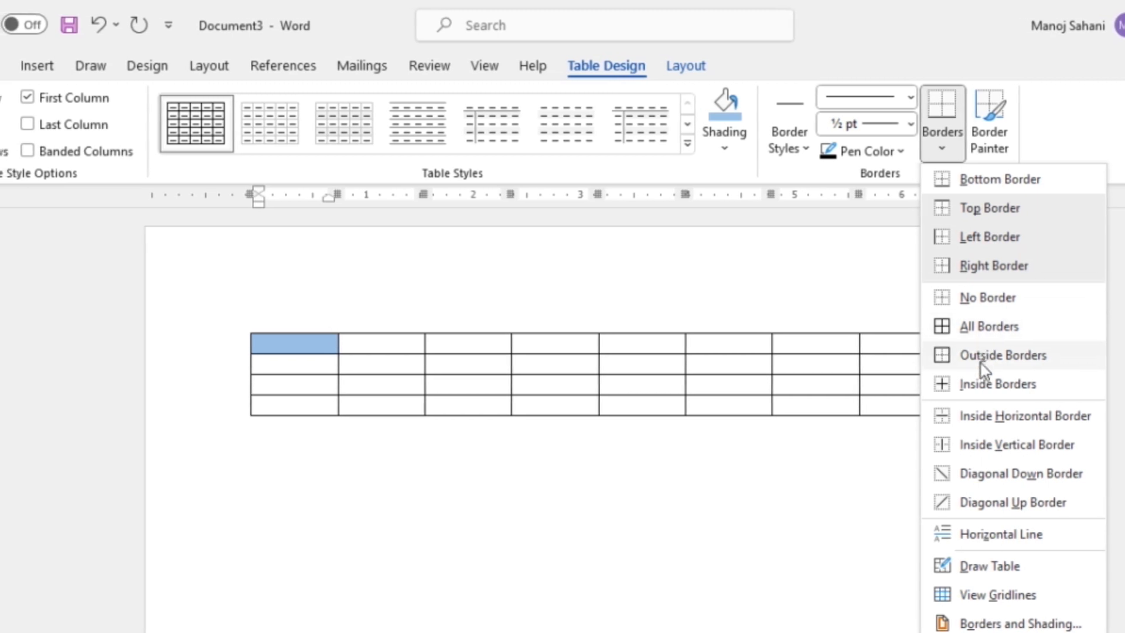
{"action": "left_click", "coordinate": [985, 382]}
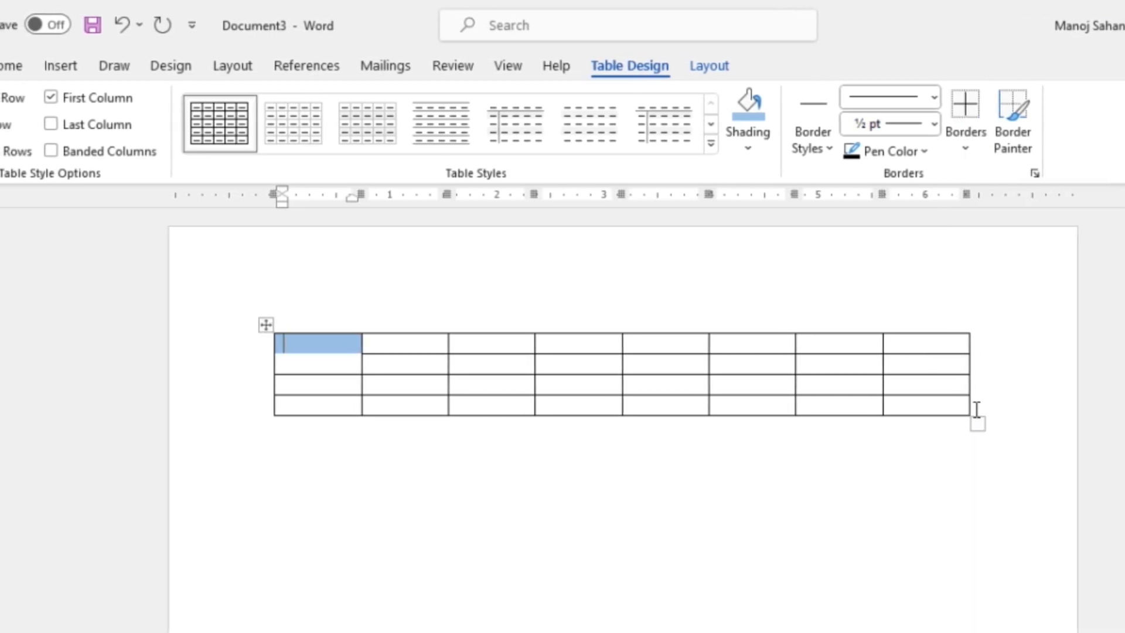
Select the whole table and delete it from the page.
{"action": "left_click", "coordinate": [265, 342]}
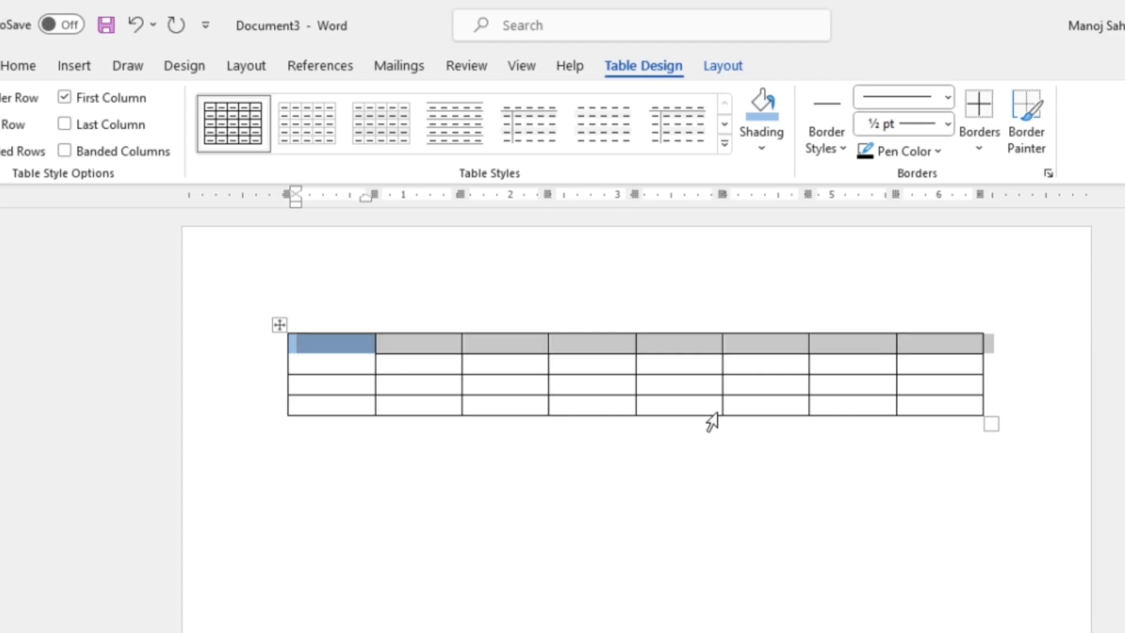
{"action": "key", "text": "ctrl+a"}
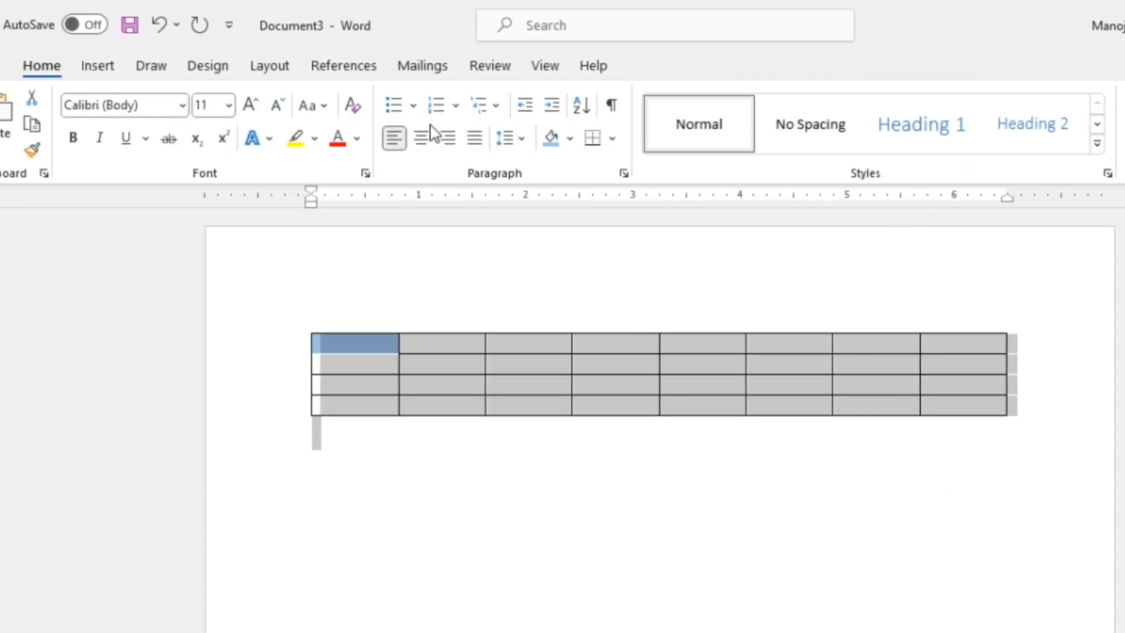
{"action": "left_click", "coordinate": [93, 66]}
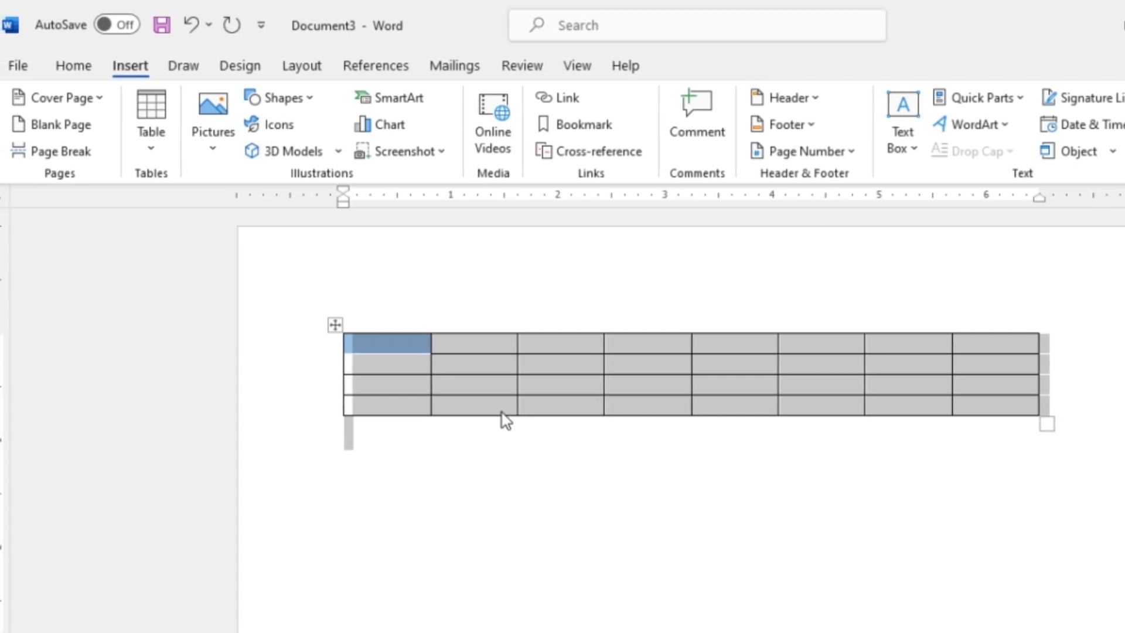
{"action": "left_click", "coordinate": [335, 324]}
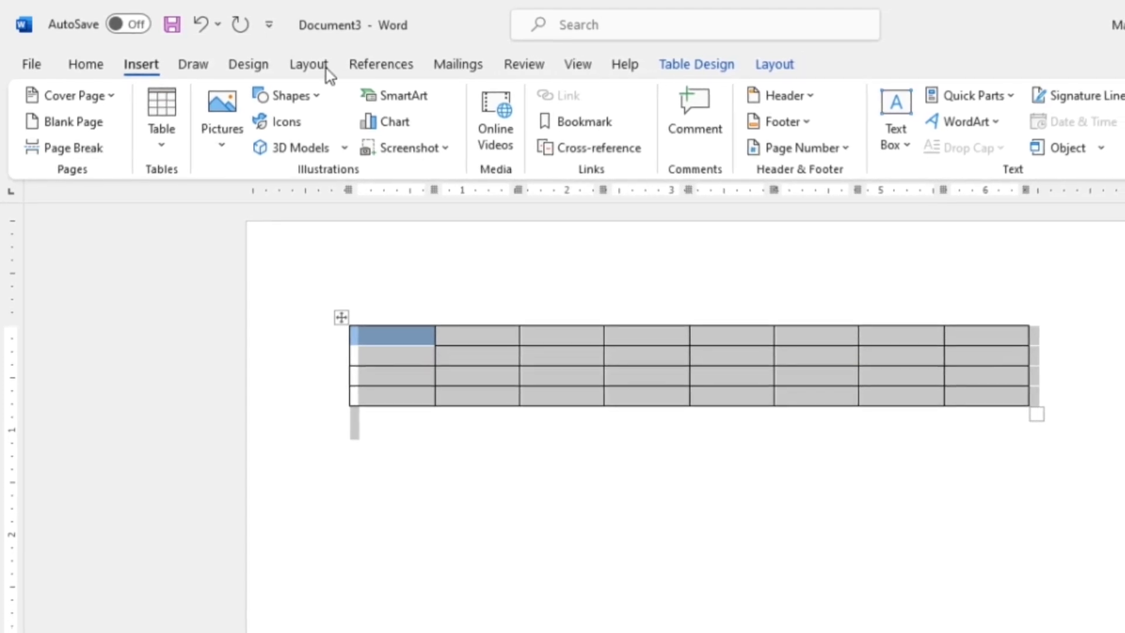
{"action": "left_click", "coordinate": [160, 151]}
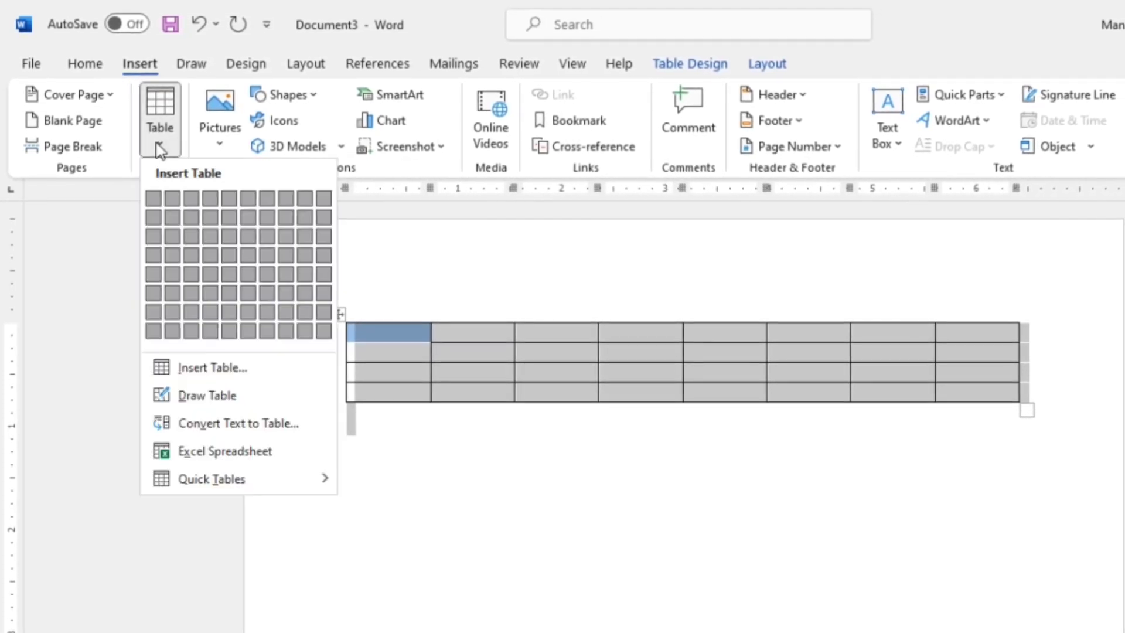
{"action": "left_click", "coordinate": [521, 459]}
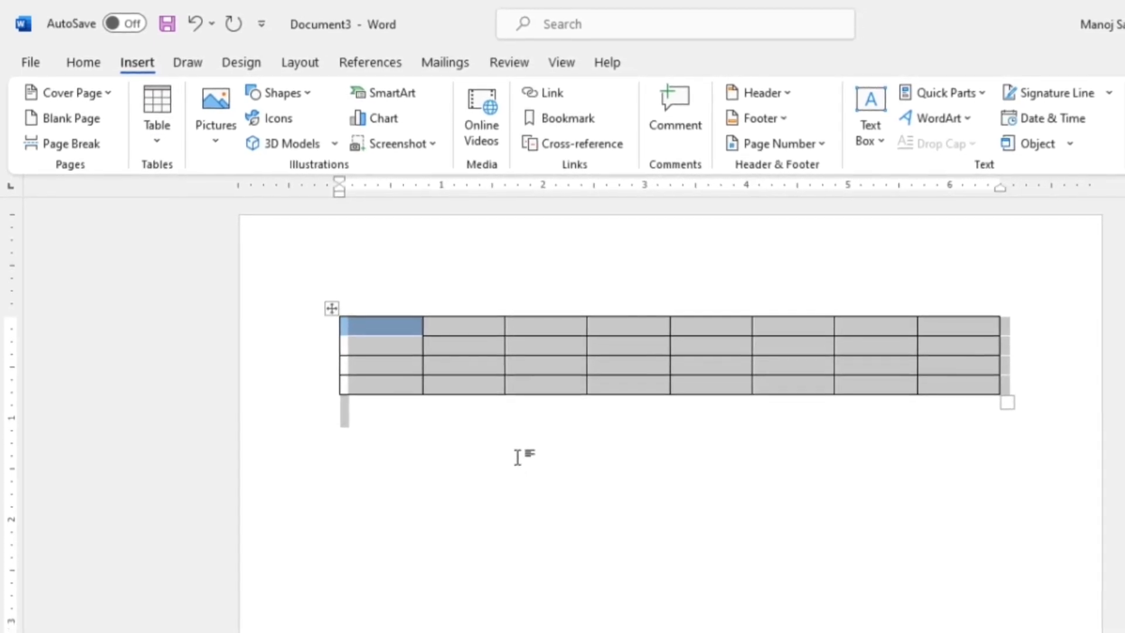
Use Draw Table to sketch a narrow cell about 2.27" tall, a wide cell beside it, a row about 0.47" high above and an overlapping vertical table.
{"action": "left_click", "coordinate": [162, 135]}
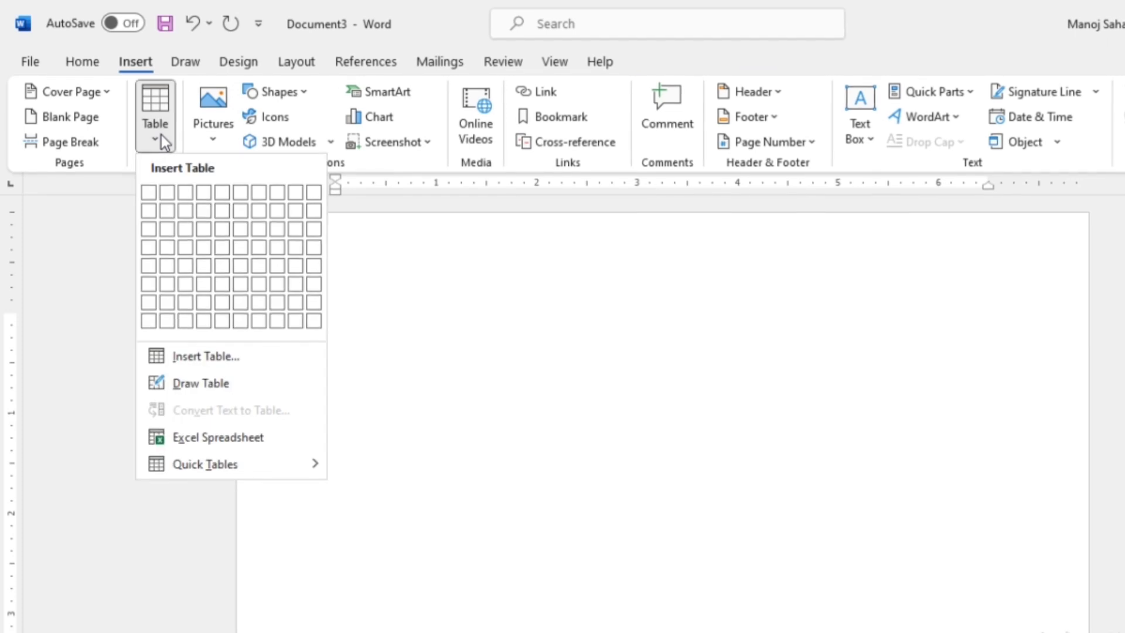
{"action": "left_click", "coordinate": [201, 381]}
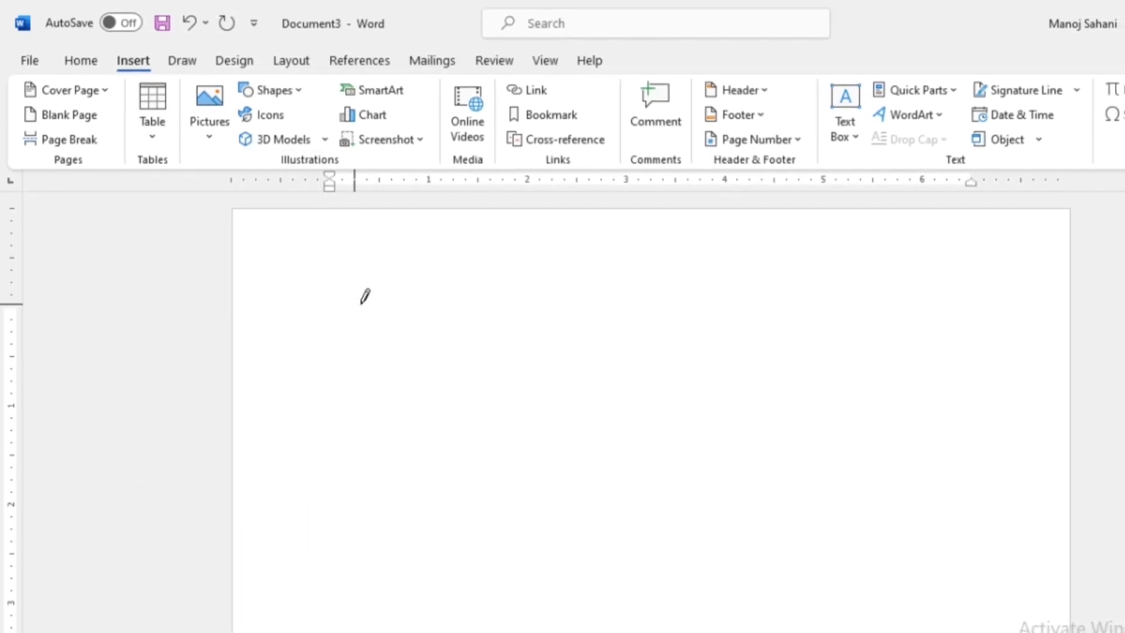
{"action": "left_click_drag", "start_coordinate": [361, 308], "coordinate": [388, 530]}
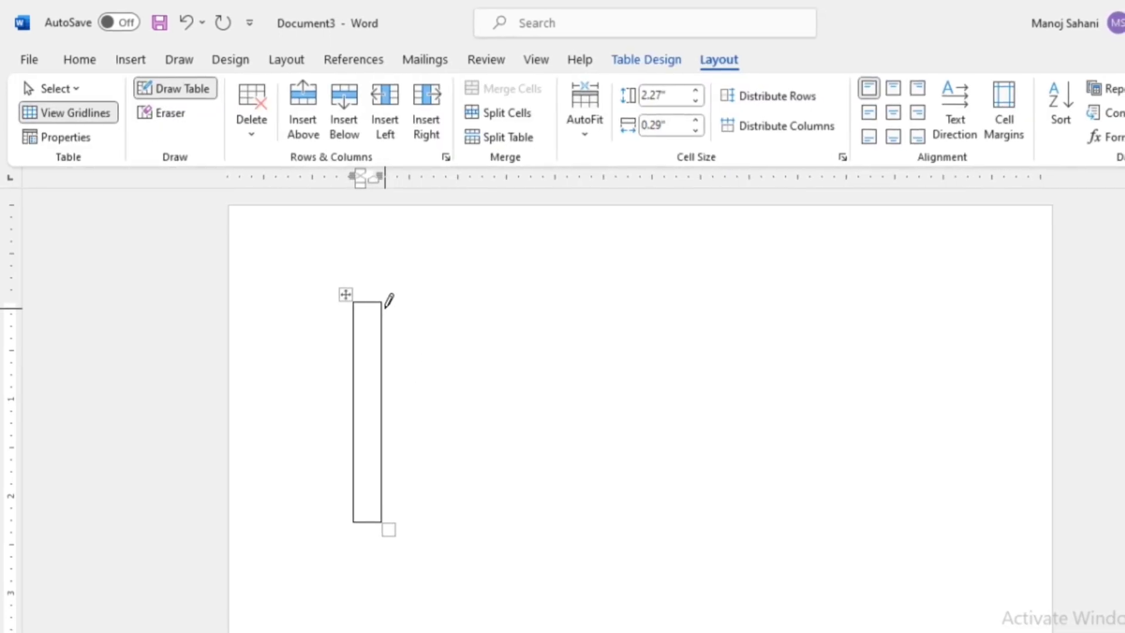
{"action": "left_click_drag", "start_coordinate": [658, 334], "coordinate": [748, 347]}
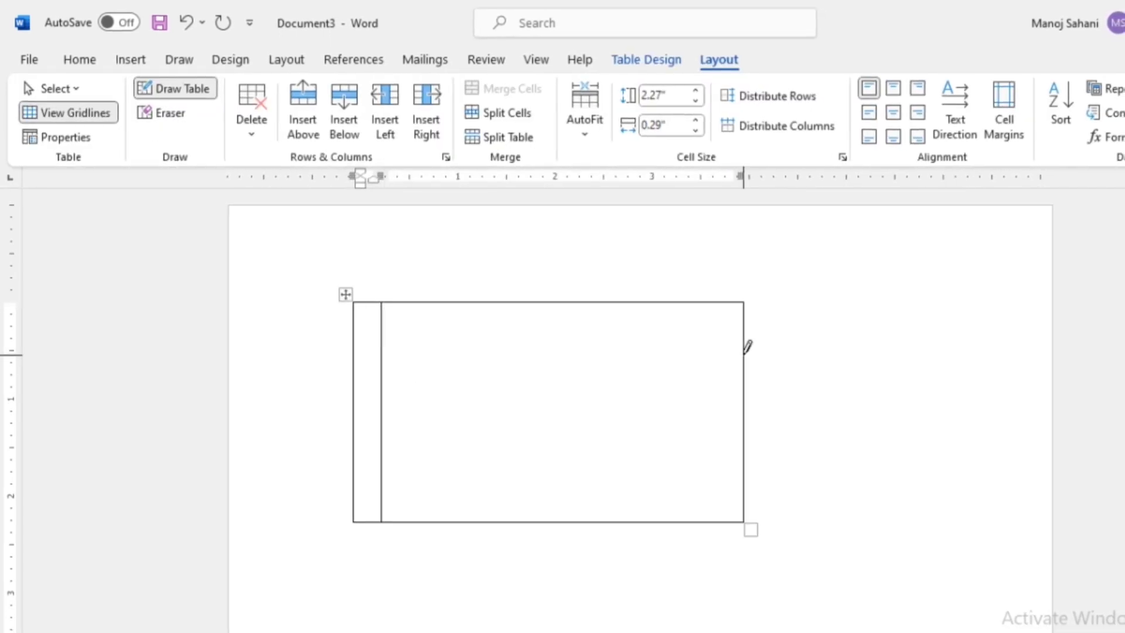
{"action": "left_click_drag", "start_coordinate": [349, 383], "coordinate": [878, 334]}
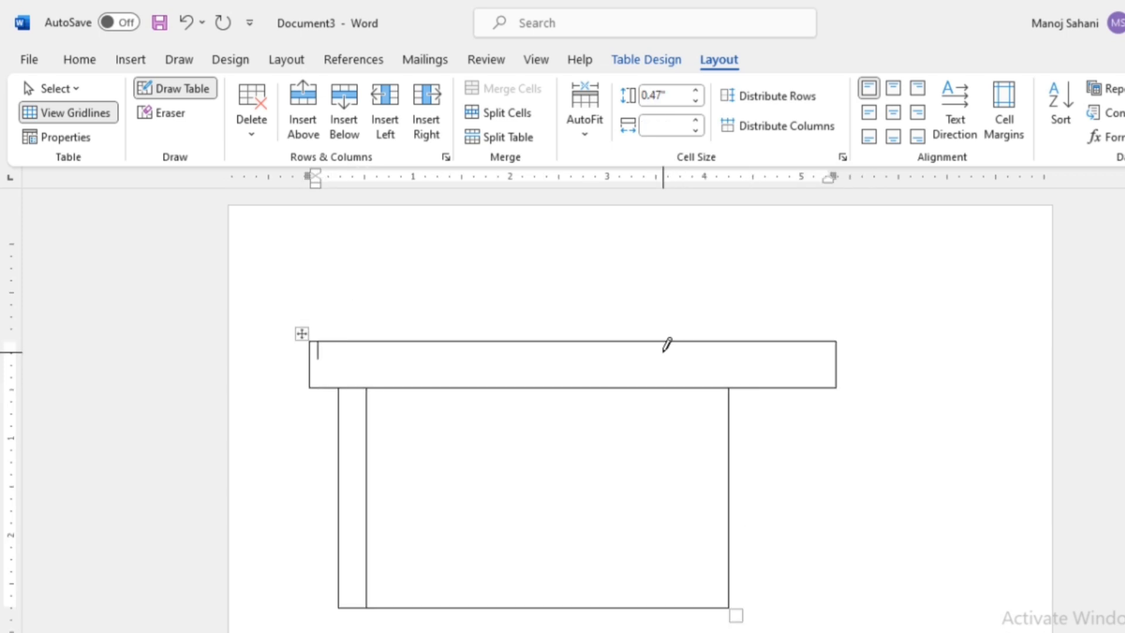
{"action": "left_click_drag", "start_coordinate": [632, 490], "coordinate": [631, 502]}
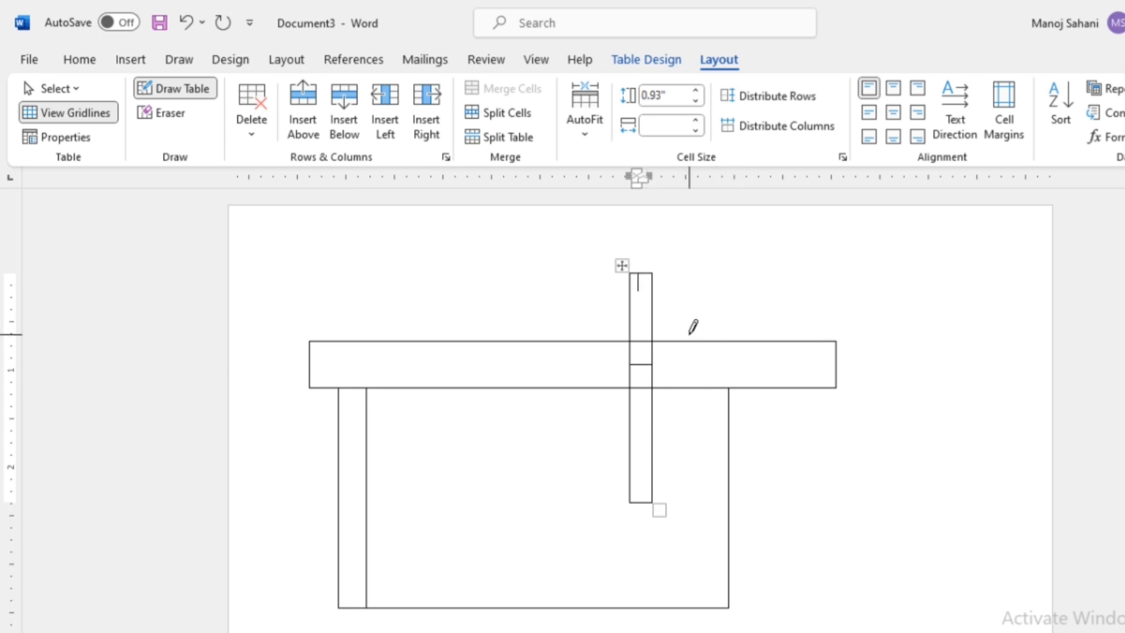
Delete the narrow vertical table that overlaps the other drawn cells.
{"action": "left_click", "coordinate": [258, 128]}
{"action": "left_click", "coordinate": [261, 133]}
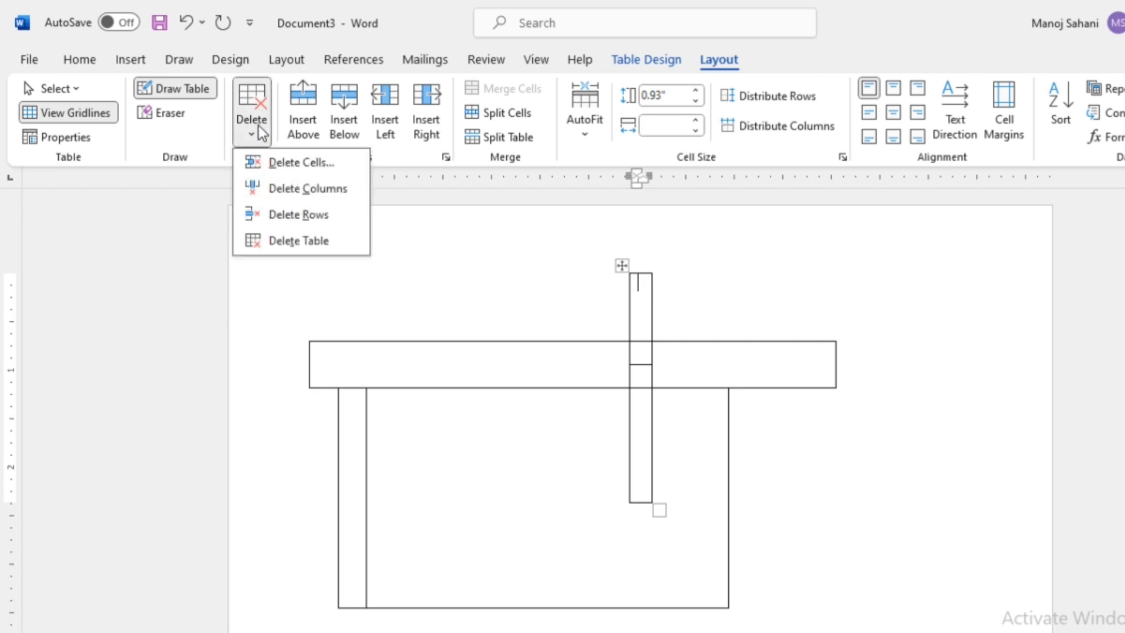
{"action": "left_click", "coordinate": [301, 242]}
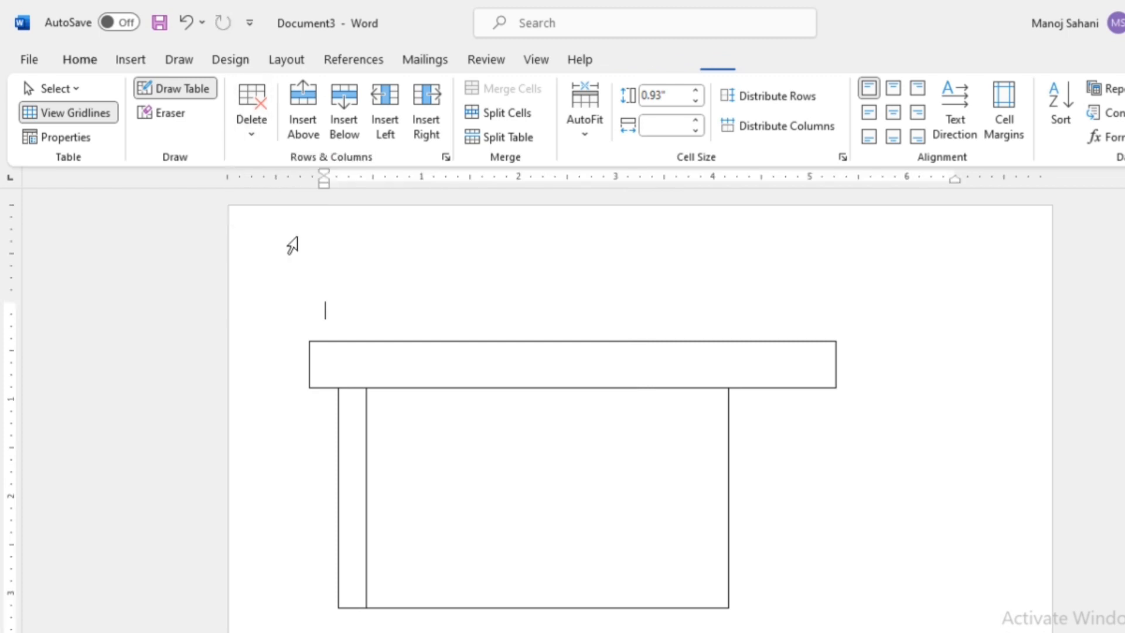
Insert an embedded Excel spreadsheet into the document as a table.
{"action": "left_click", "coordinate": [138, 60]}
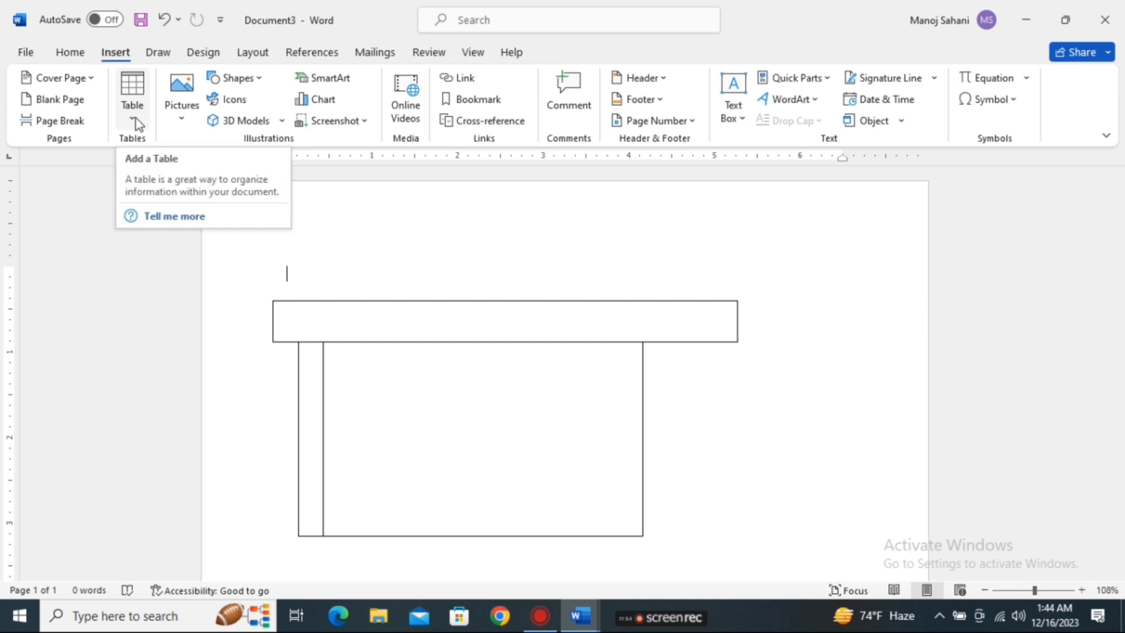
{"action": "left_click", "coordinate": [136, 119]}
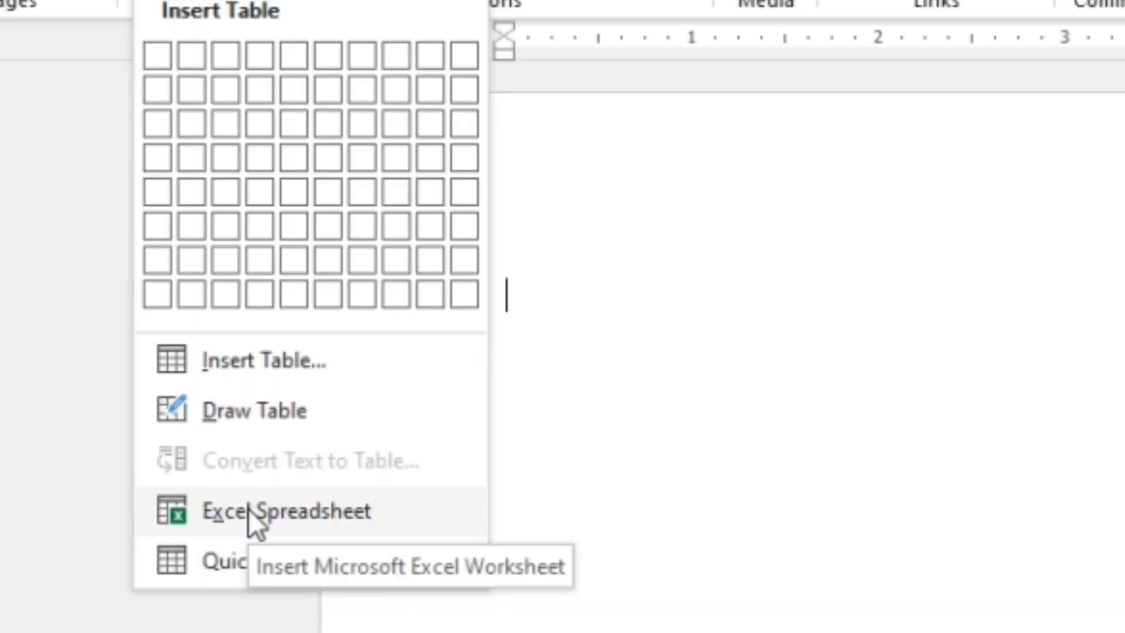
{"action": "left_click", "coordinate": [171, 374]}
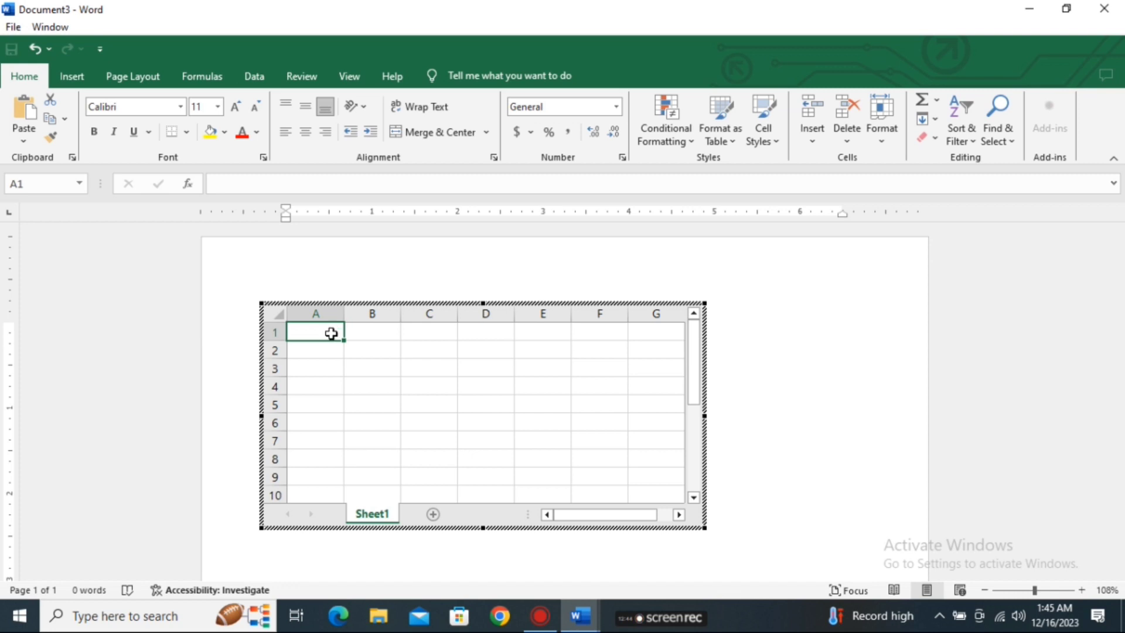
Enter 1 in cell A1 of the embedded spreadsheet, fill it down to A5 as a series, and return to the document.
{"action": "type", "text": "1"}
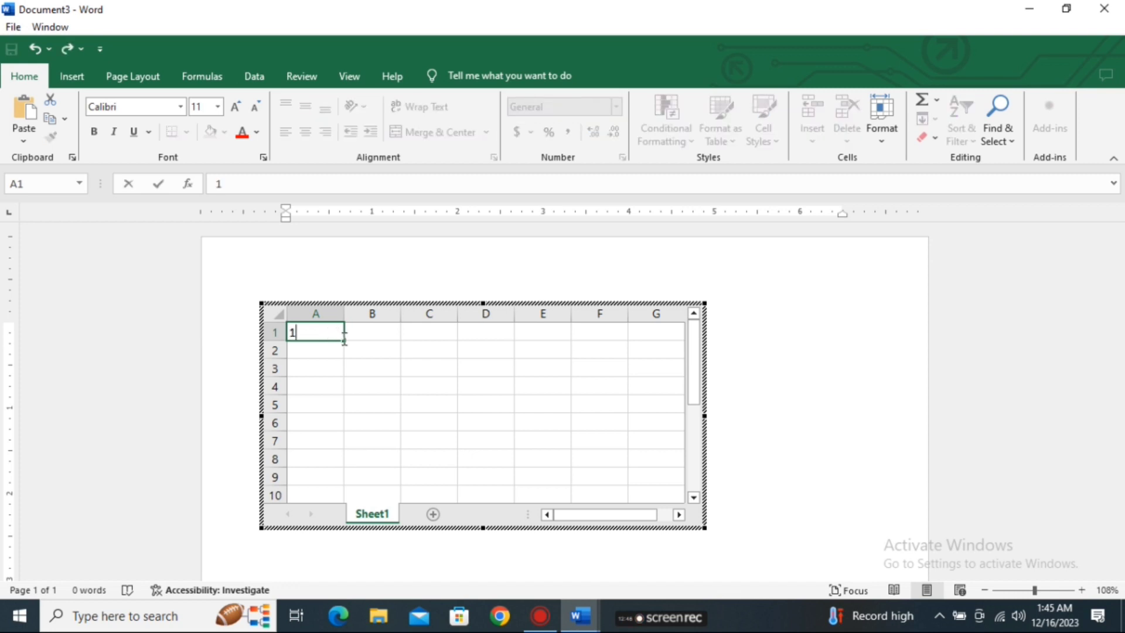
{"action": "left_click", "coordinate": [343, 406], "text": "shift"}
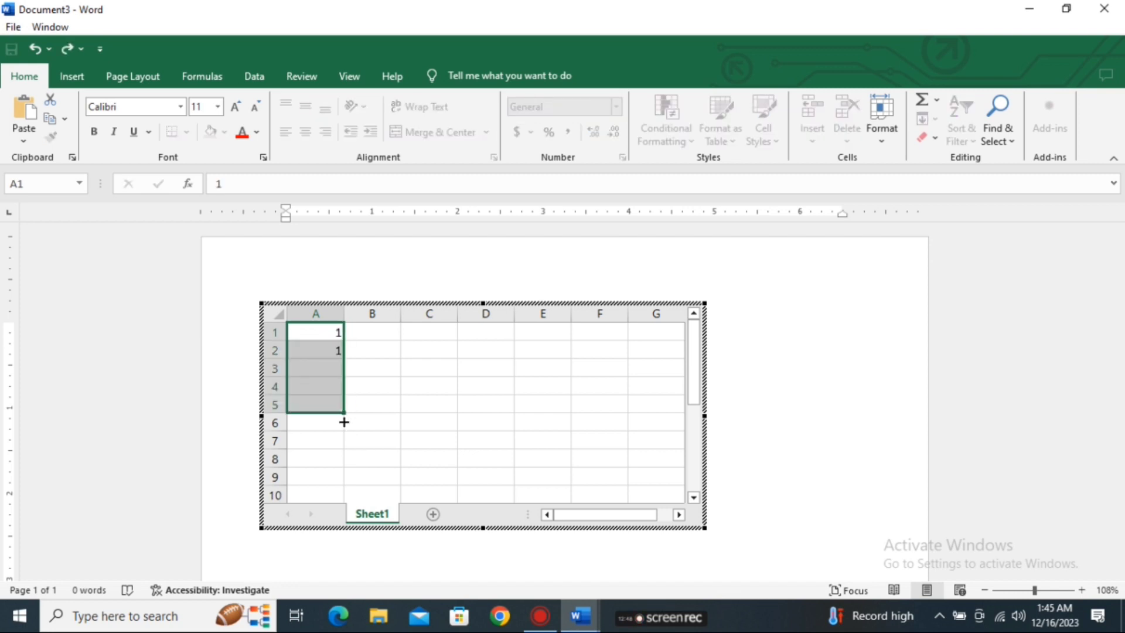
{"action": "left_click_drag", "start_coordinate": [372, 417], "coordinate": [354, 423]}
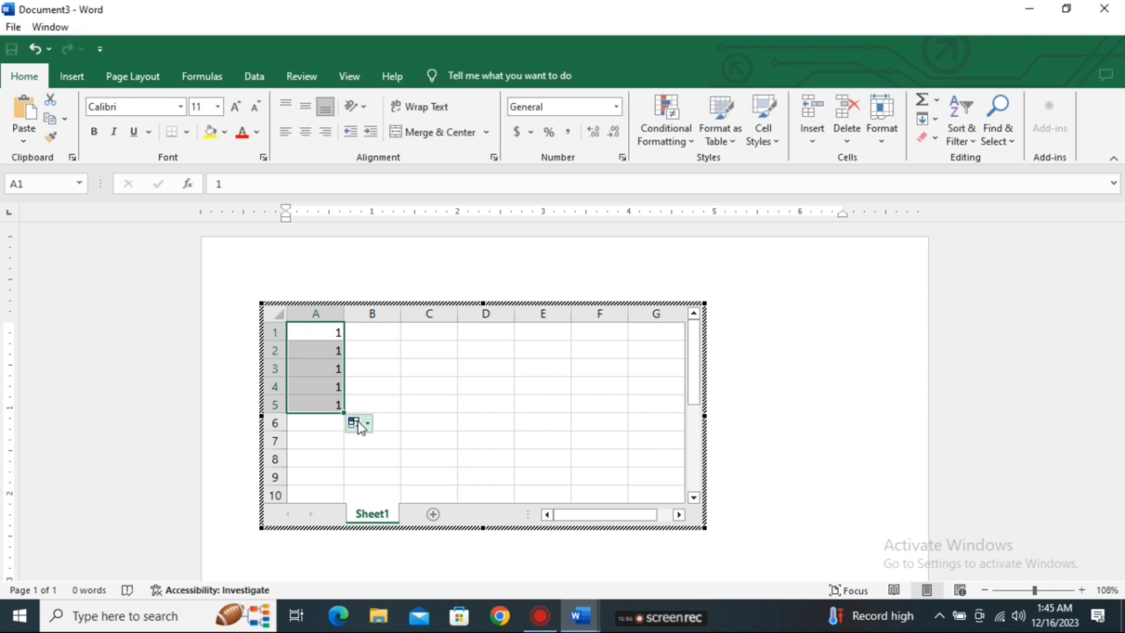
{"action": "left_click", "coordinate": [371, 427]}
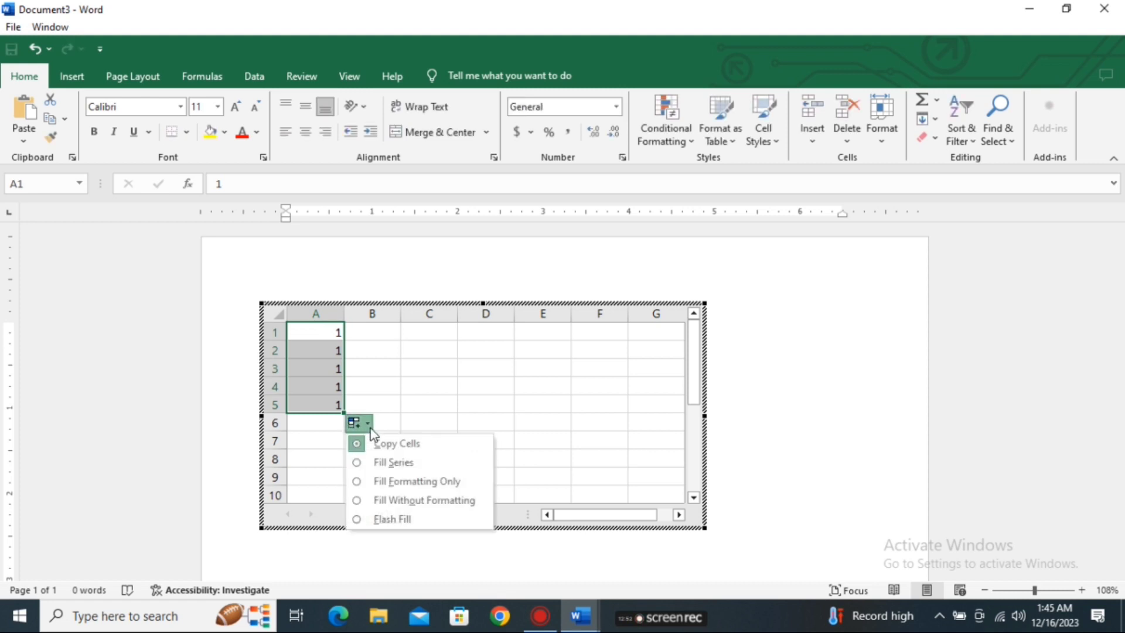
{"action": "left_click", "coordinate": [398, 464]}
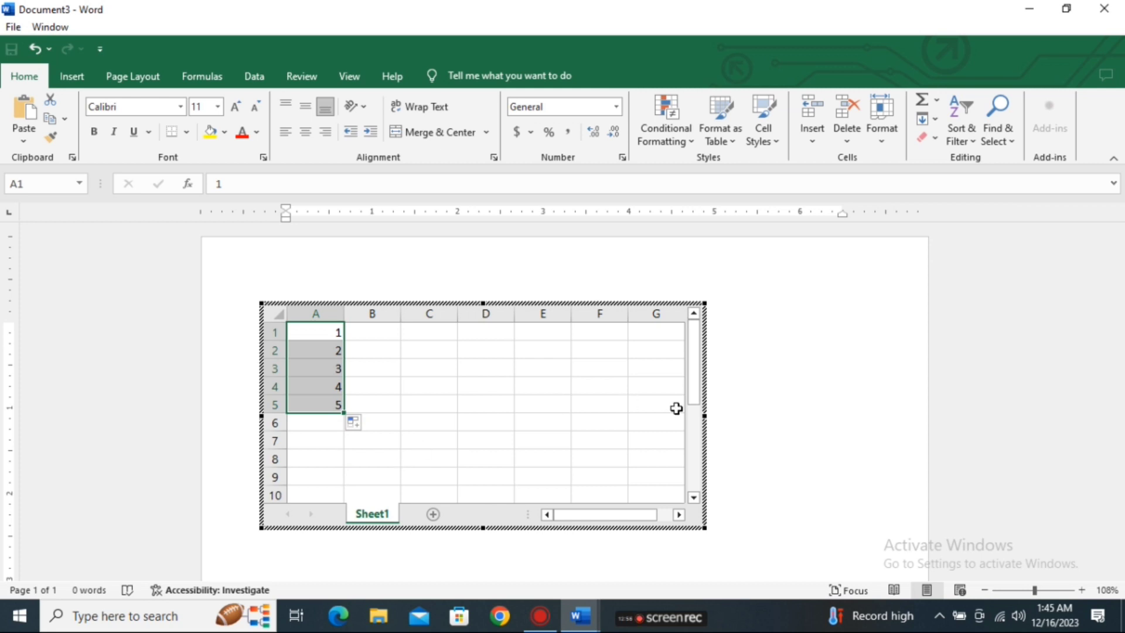
{"action": "key", "text": "Return"}
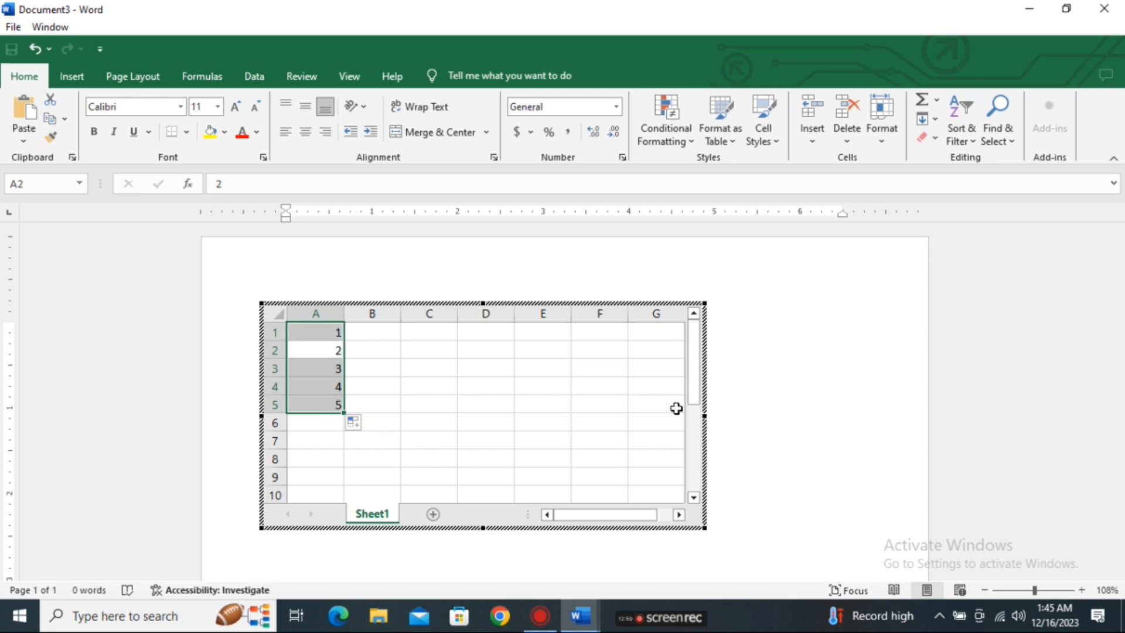
{"action": "key", "text": "Return"}
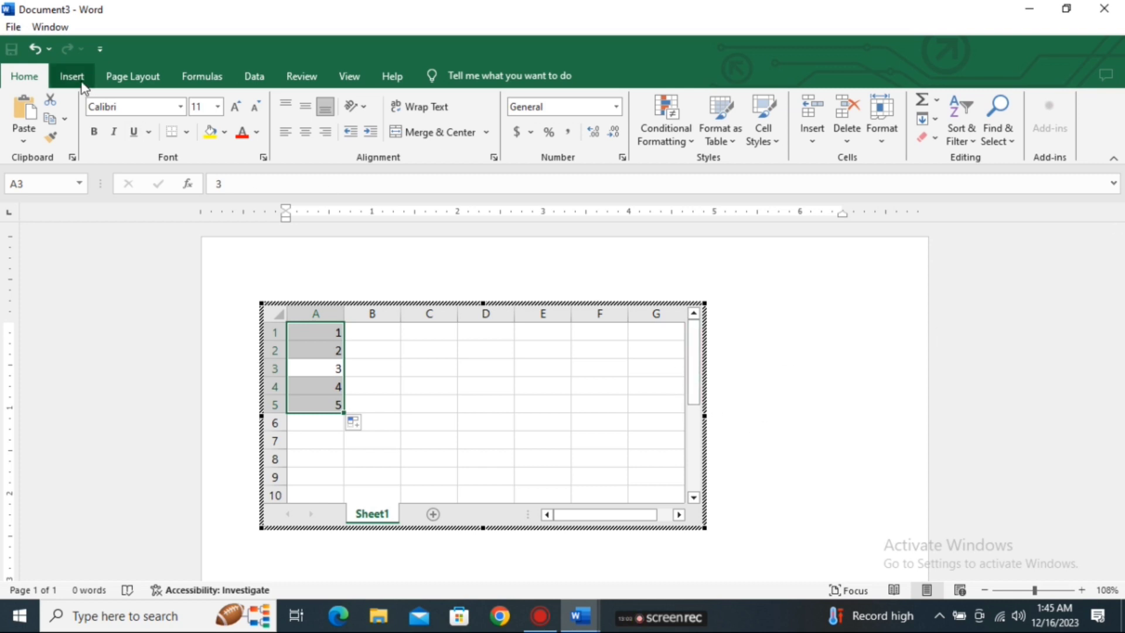
{"action": "left_click", "coordinate": [798, 294]}
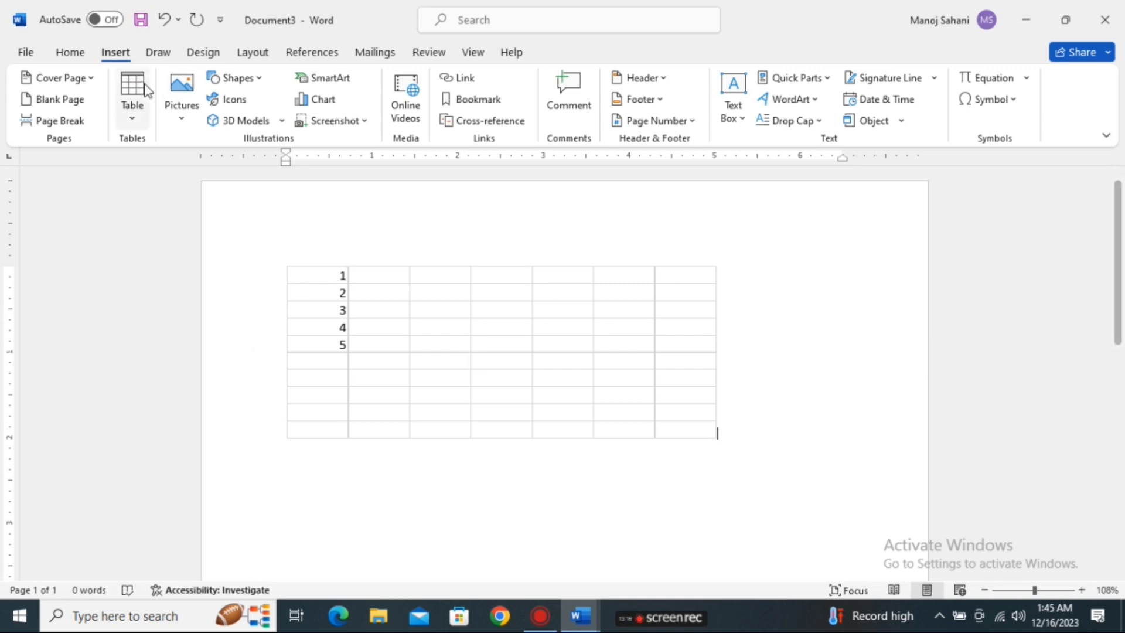
Insert the built-in Calendar 2 quick table below the embedded spreadsheet.
{"action": "left_click", "coordinate": [133, 118]}
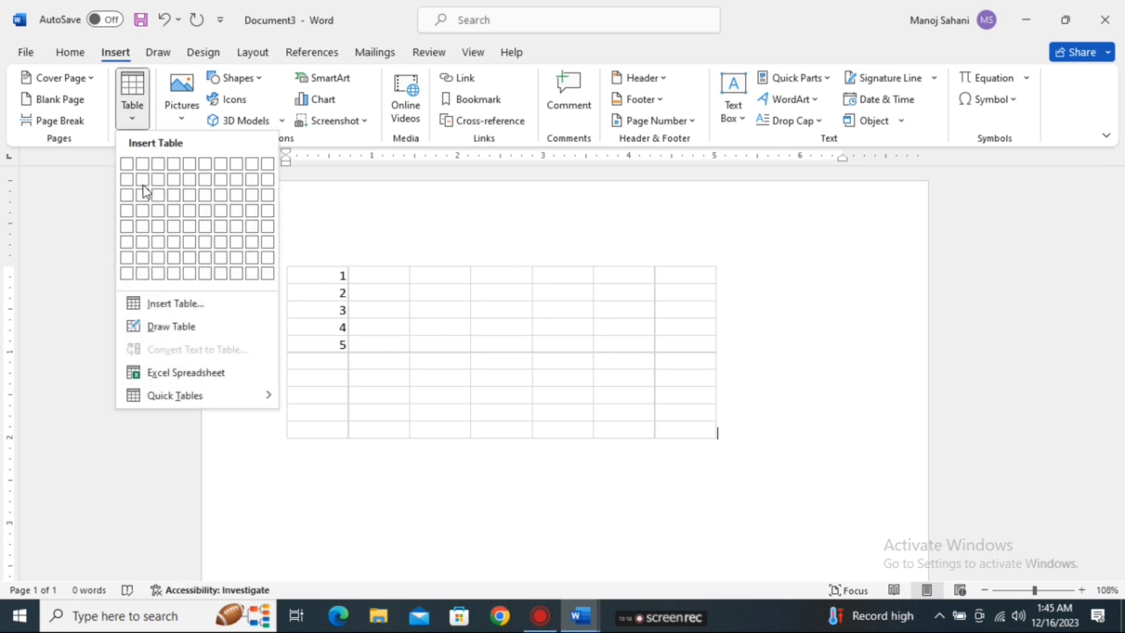
{"action": "mouse_move", "coordinate": [188, 395]}
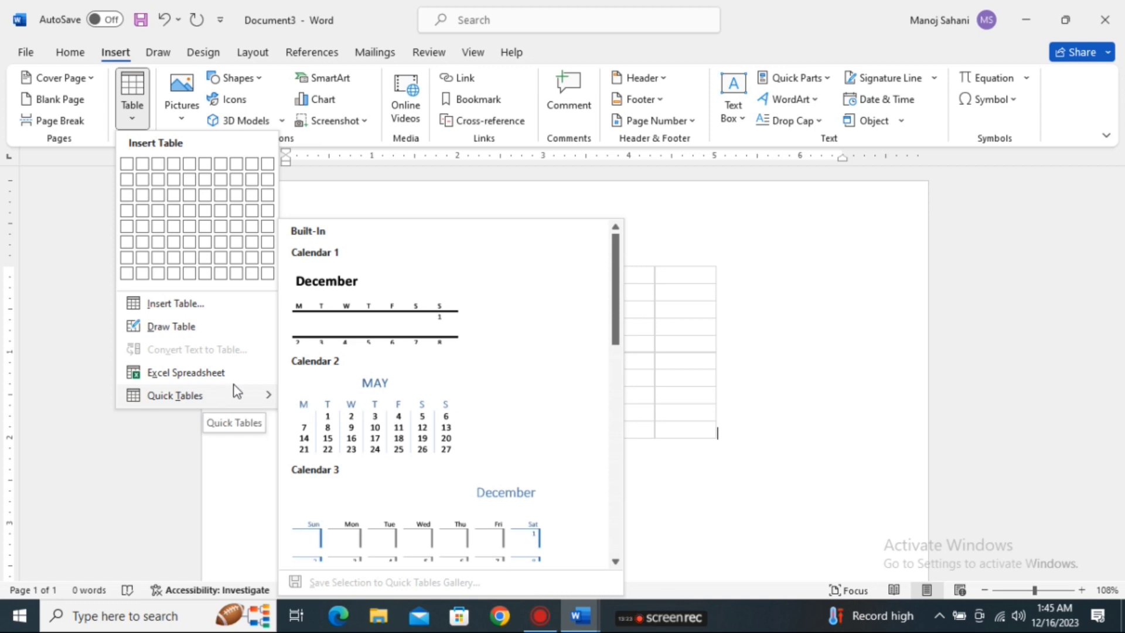
{"action": "left_click_drag", "start_coordinate": [617, 284], "coordinate": [619, 340]}
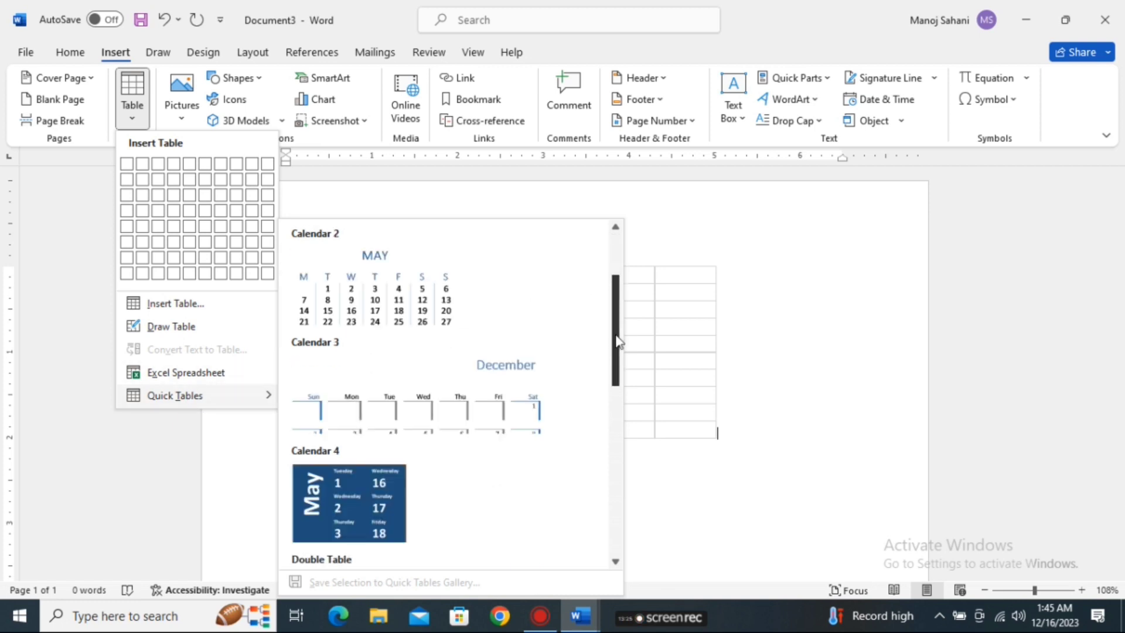
{"action": "scroll", "coordinate": [447, 467], "scroll_direction": "down", "scroll_amount": 1}
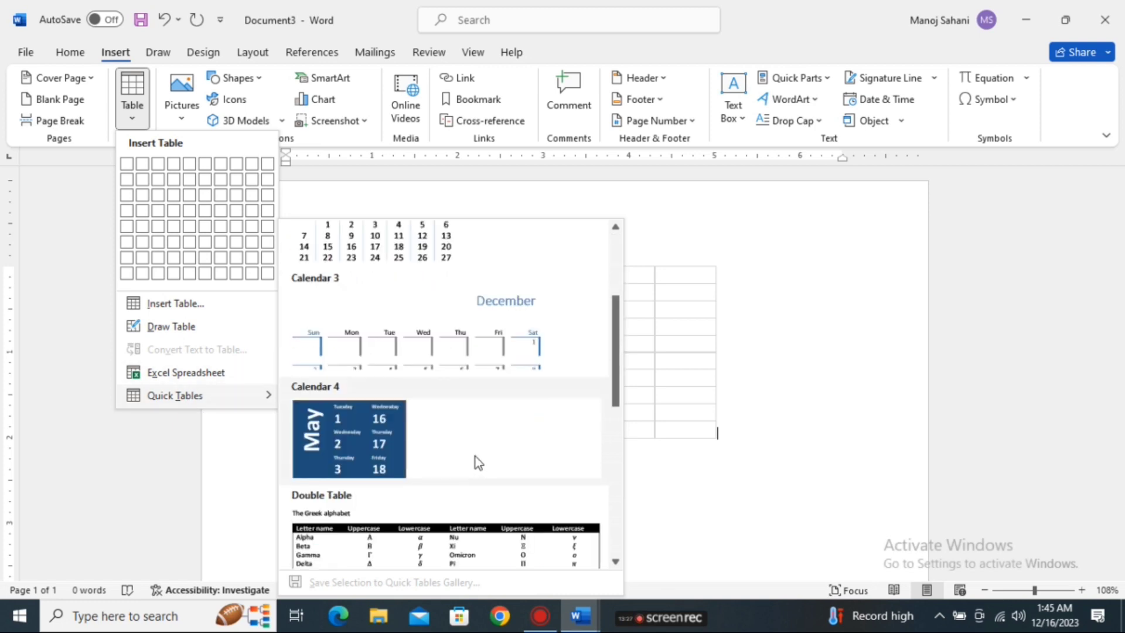
{"action": "left_click_drag", "start_coordinate": [616, 394], "coordinate": [619, 341]}
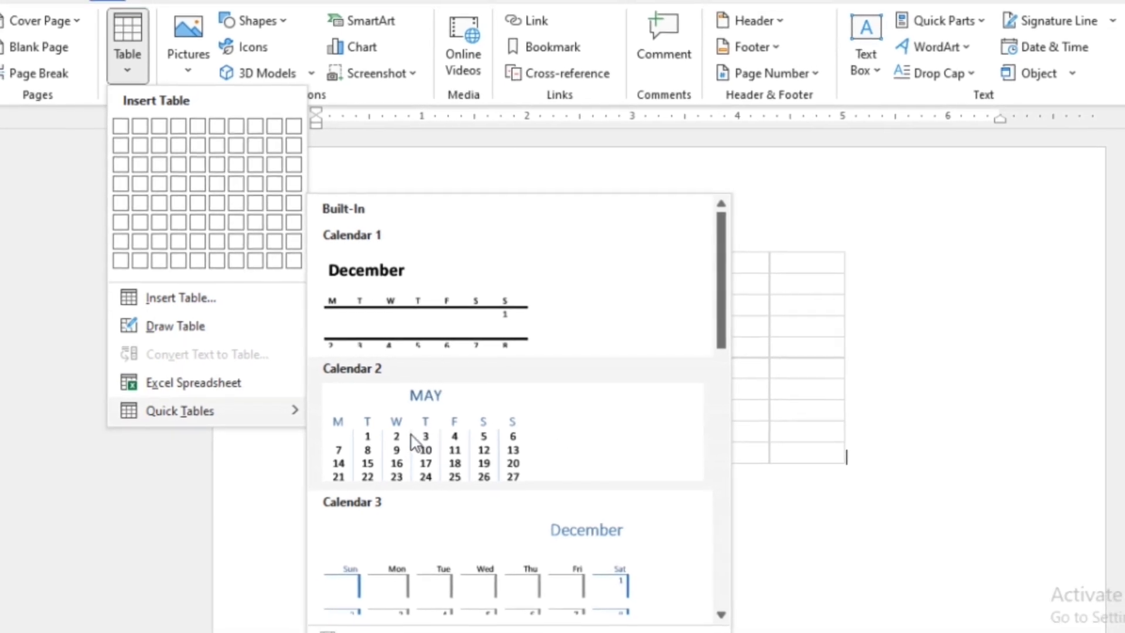
{"action": "left_click", "coordinate": [418, 444]}
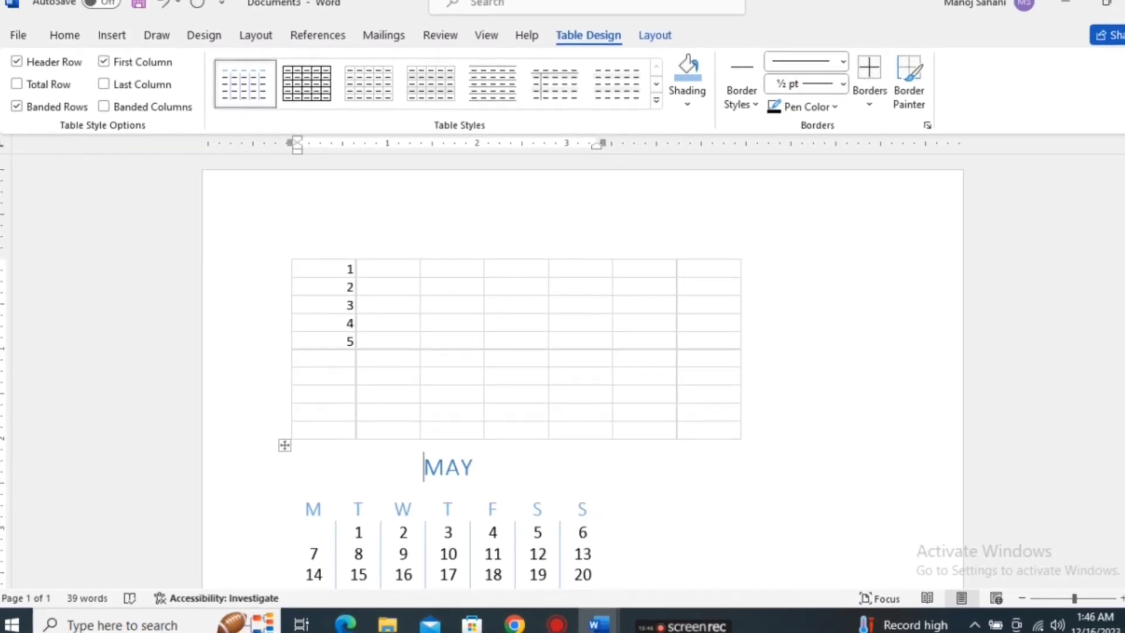
Replace the calendar table's month heading with JUNE.
{"action": "scroll", "coordinate": [756, 304], "scroll_direction": "down", "scroll_amount": 3}
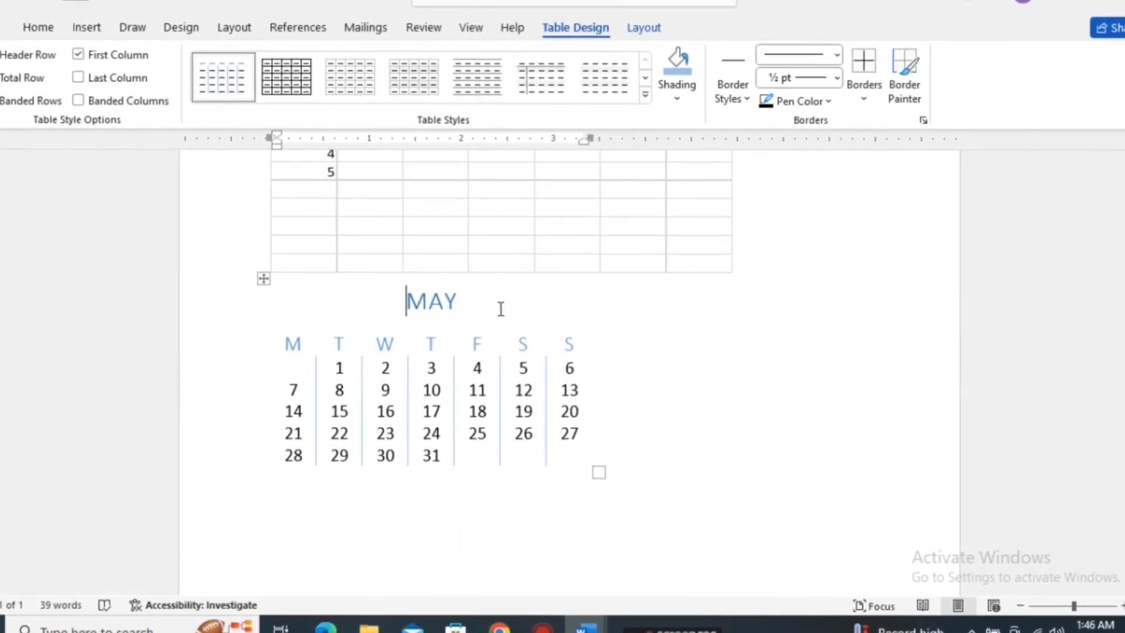
{"action": "left_click_drag", "start_coordinate": [438, 300], "coordinate": [388, 307]}
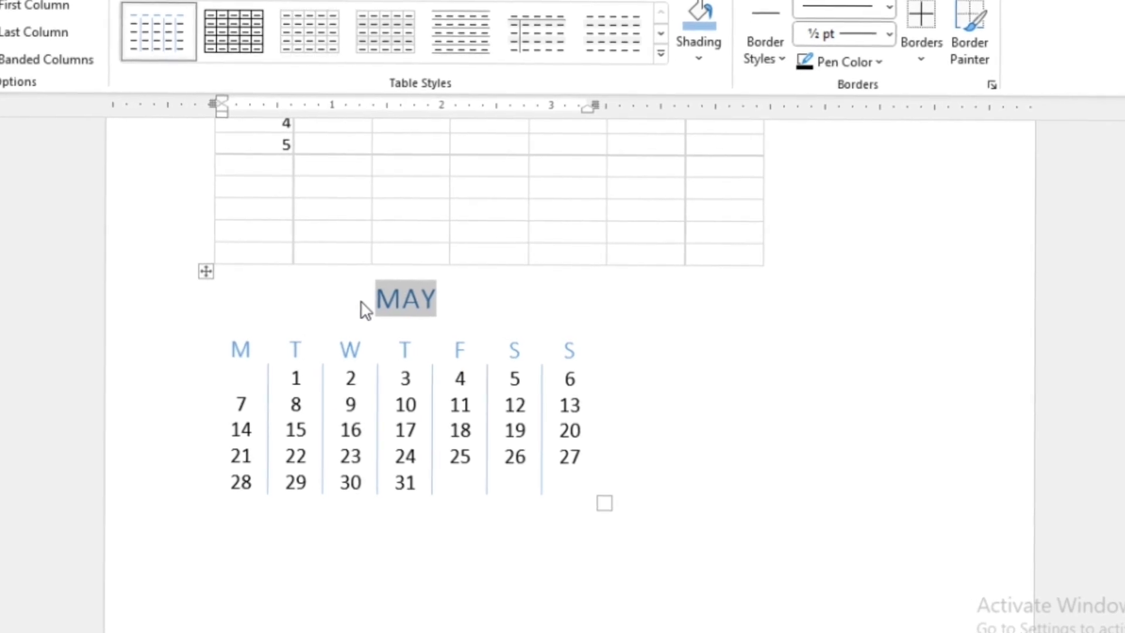
{"action": "type", "text": "JUNE"}
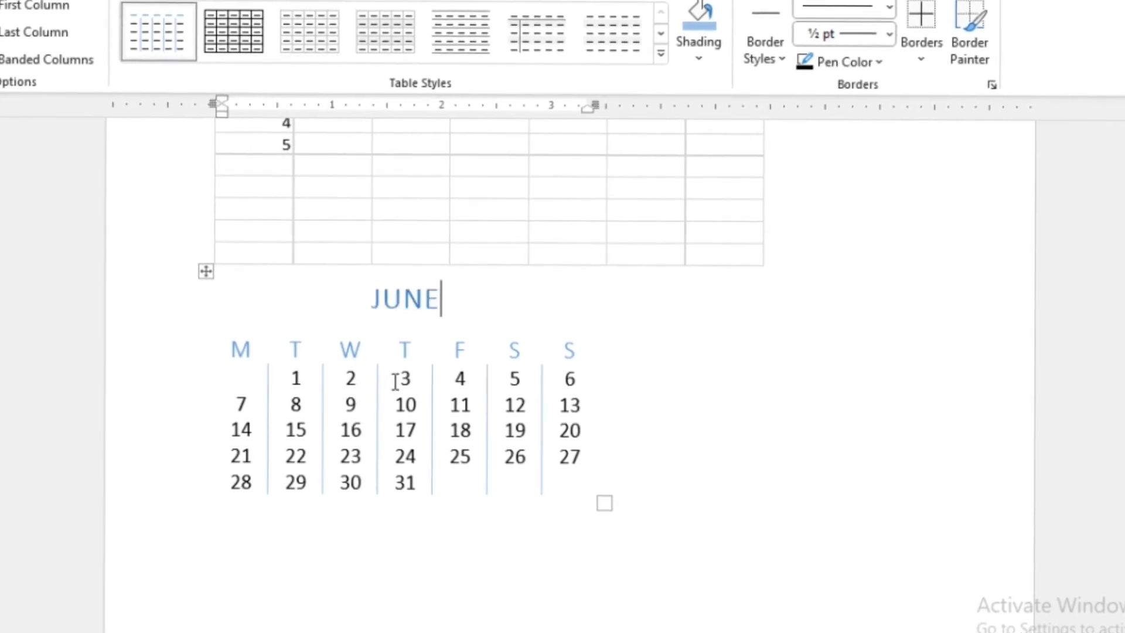
{"action": "double_click", "coordinate": [407, 380]}
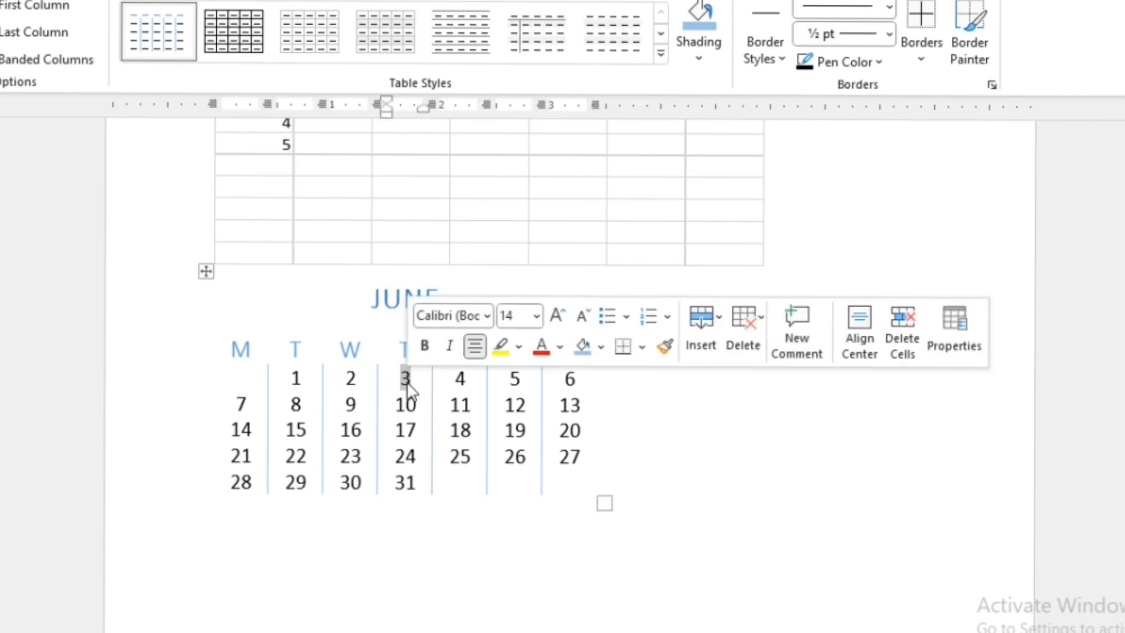
{"action": "double_click", "coordinate": [461, 404]}
{"action": "left_click", "coordinate": [0, 0]}
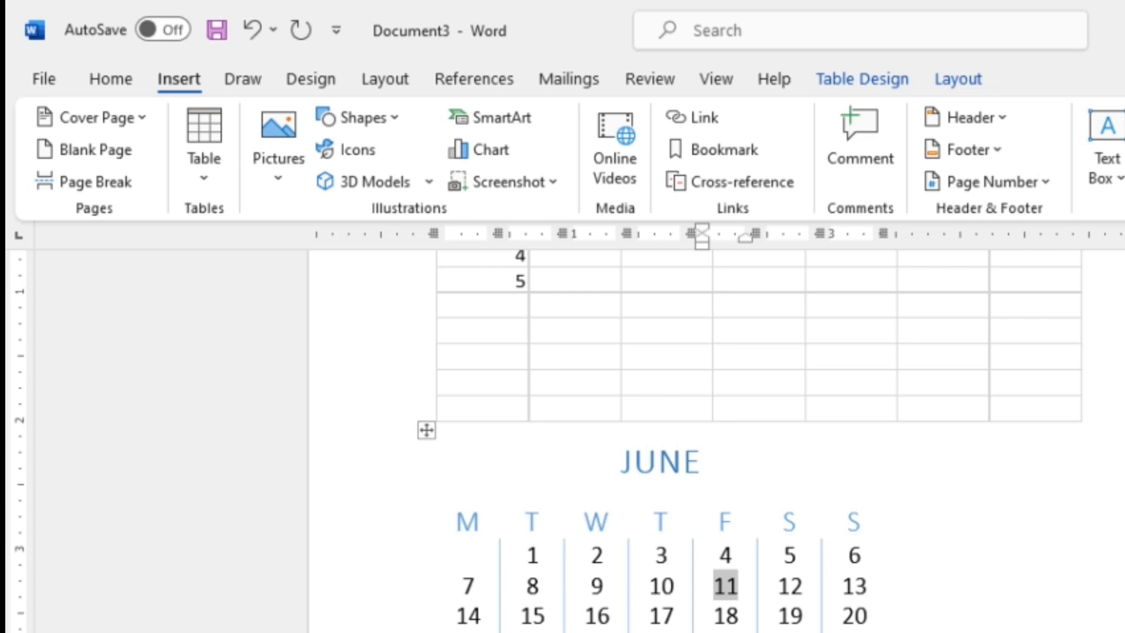
{"action": "scroll", "coordinate": [756, 410], "scroll_direction": "up", "scroll_amount": 5}
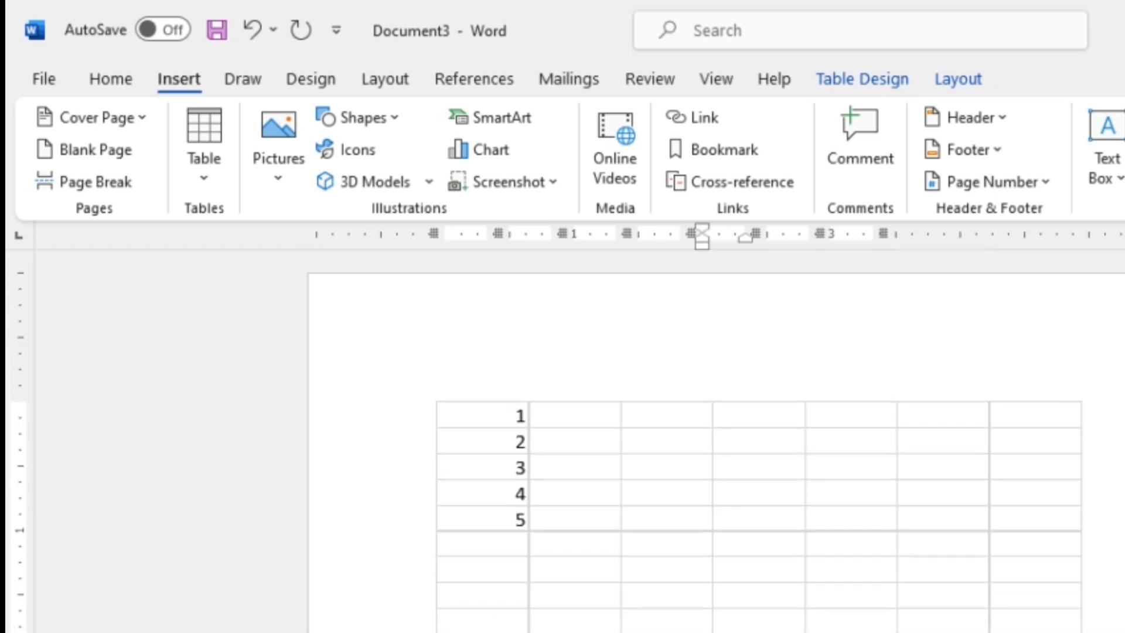